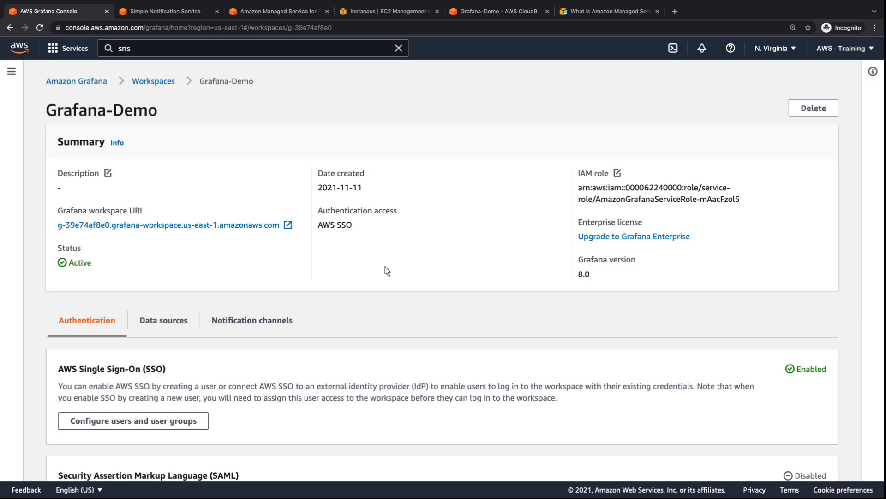
Review the Grafana-Demo workspace's data sources and notification channels, then view the SNS topics list.
click(166, 330)
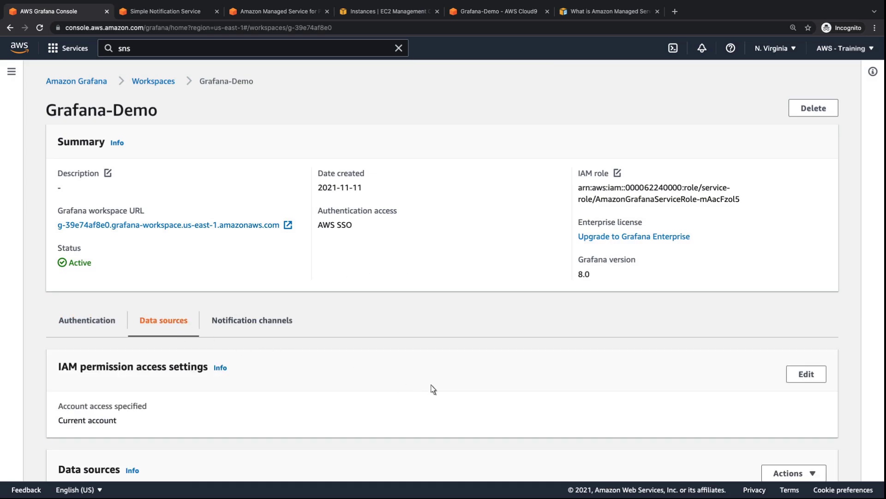
scroll(850, 462, down, 2)
scroll(442, 277, down, 3)
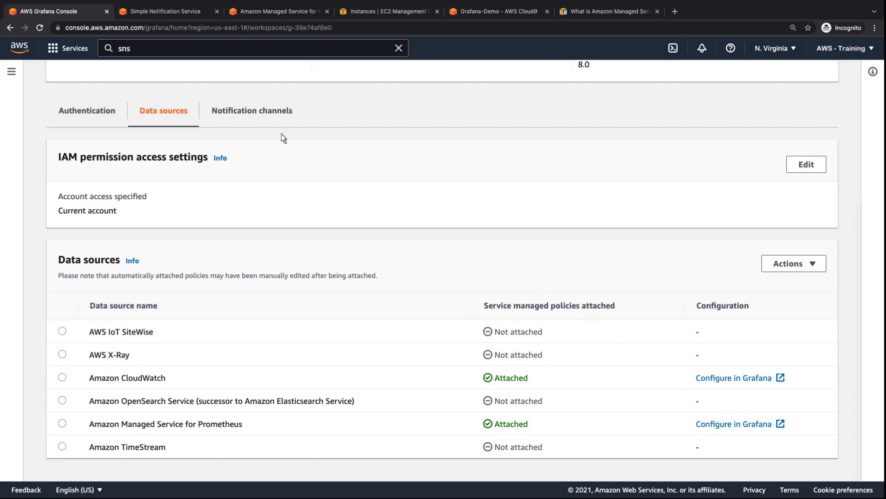
click(252, 110)
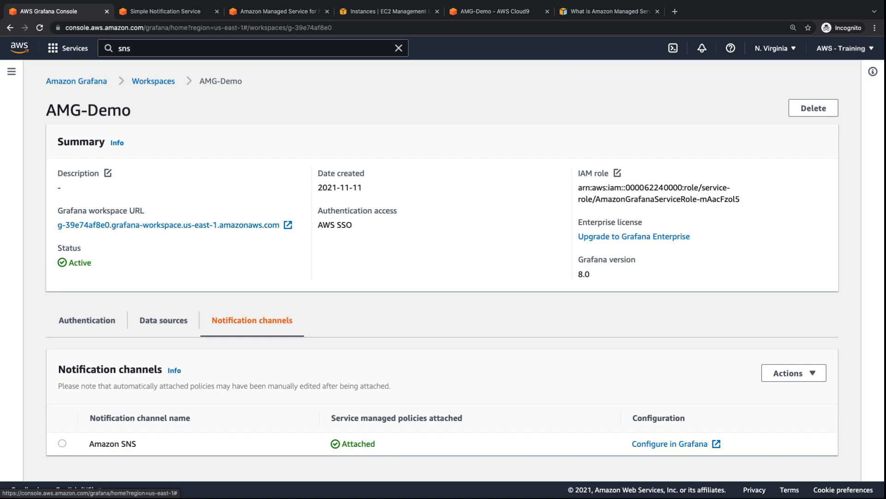
click(172, 11)
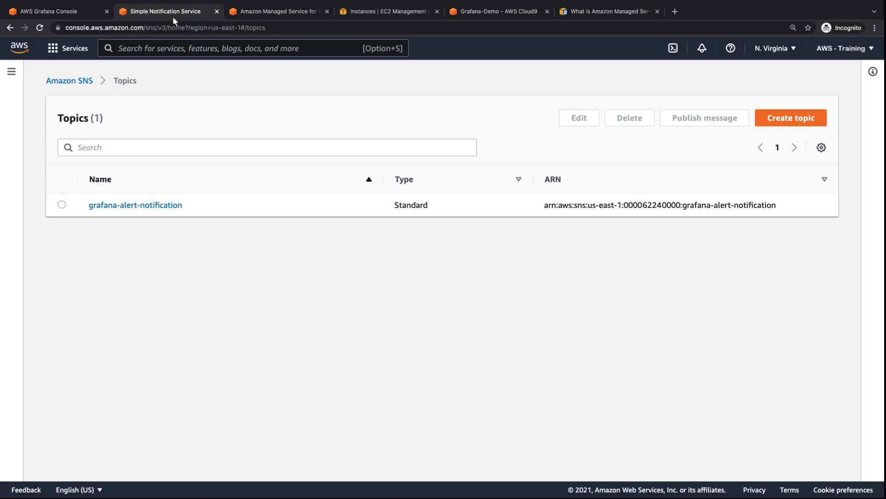
Look over the AMP-Grafana-Demo Prometheus workspace and running EC2 instances, then go to the Cloud9 terminal.
click(281, 13)
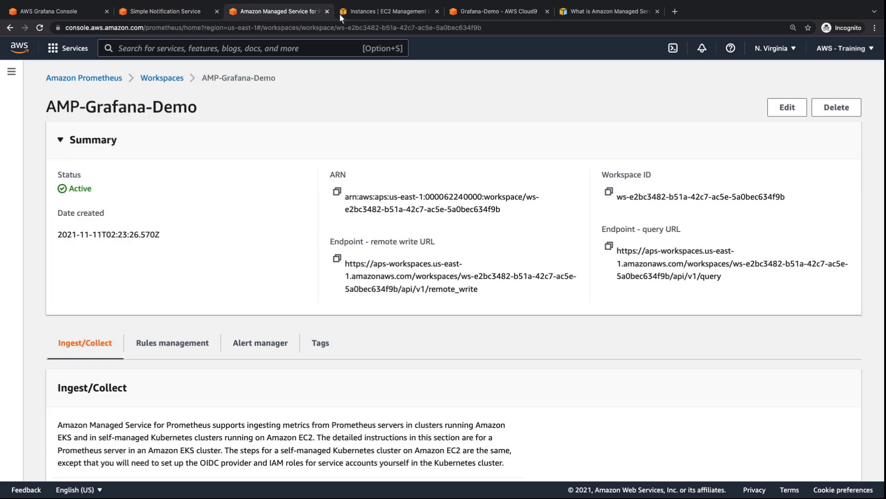
click(389, 13)
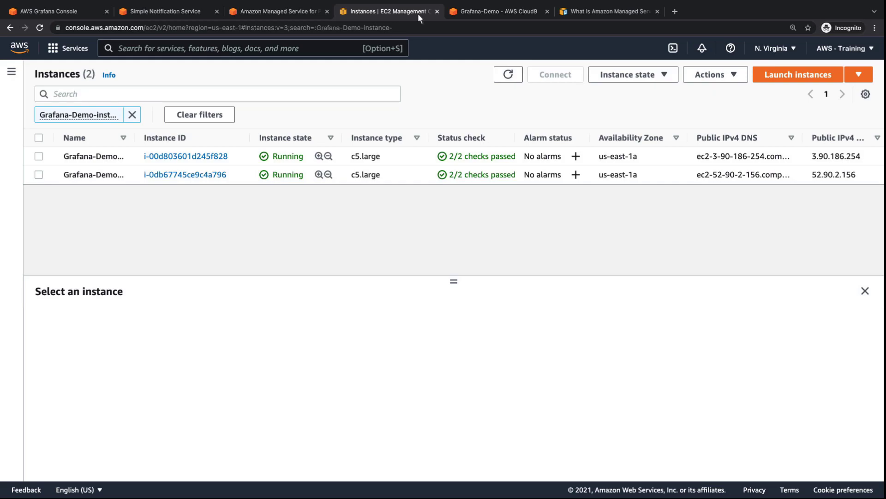
click(495, 13)
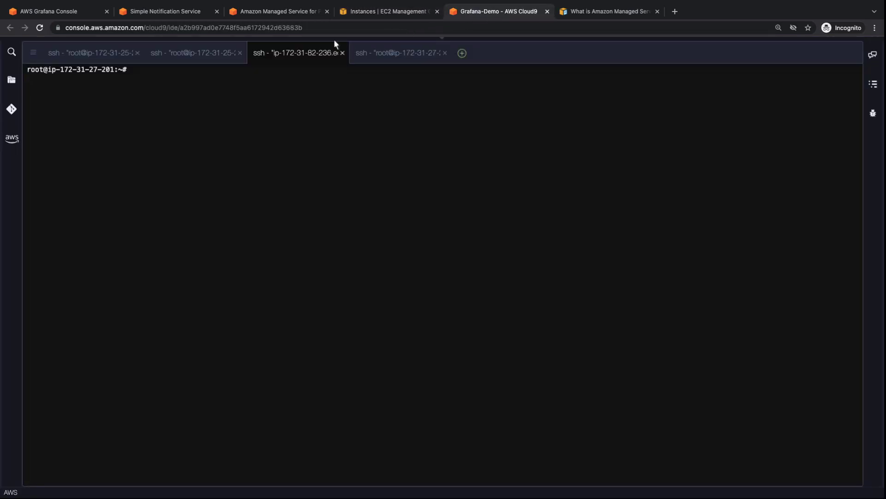
Check the status of prometheus.service and node-exporter.service, then clear the terminal.
text(systemctl status prometheus.service node-exporter.service)
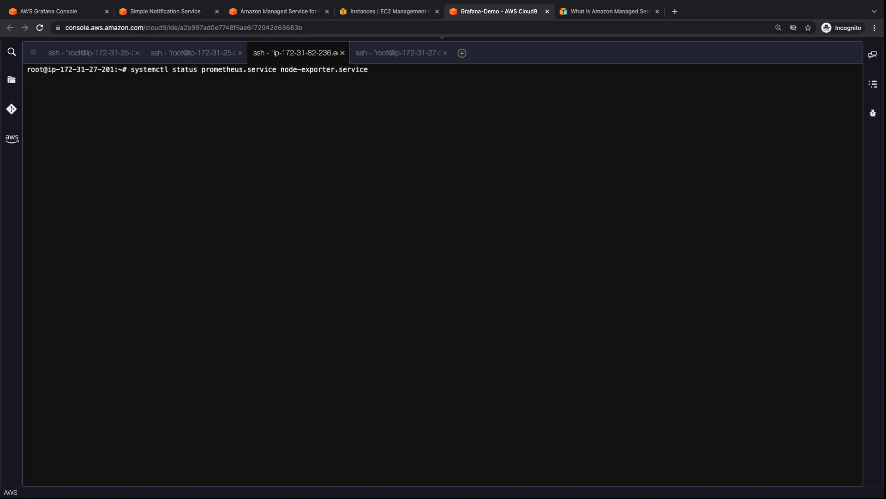
key(Return)
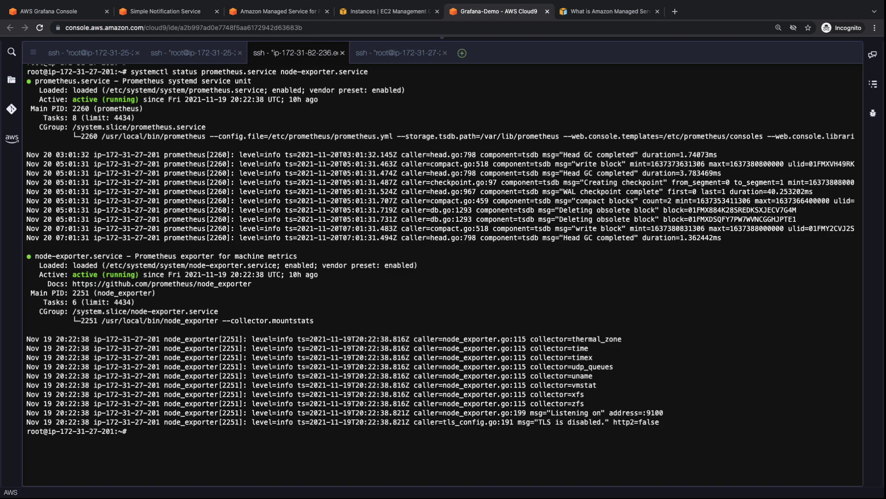
text(clear)
key(Return)
Print ec2/prometheus/prometheus.yml and clear the terminal.
text(cat ec2/prometheus/prometheus.yml)
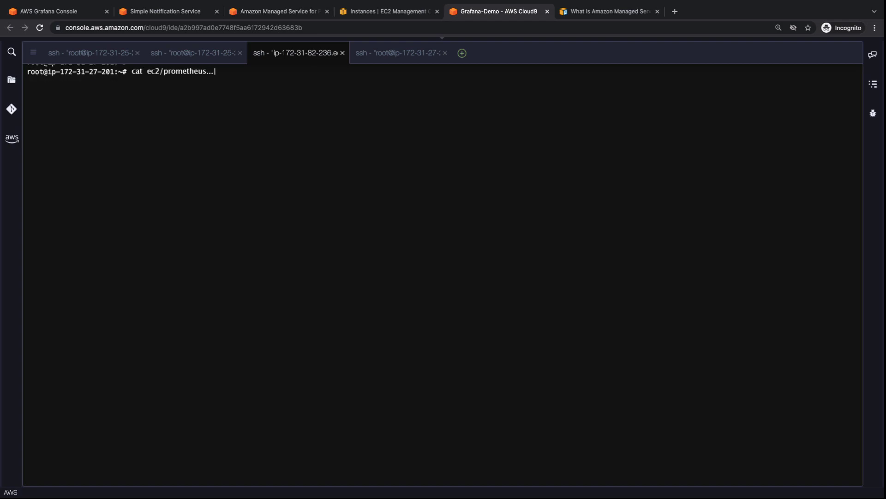
key(Return)
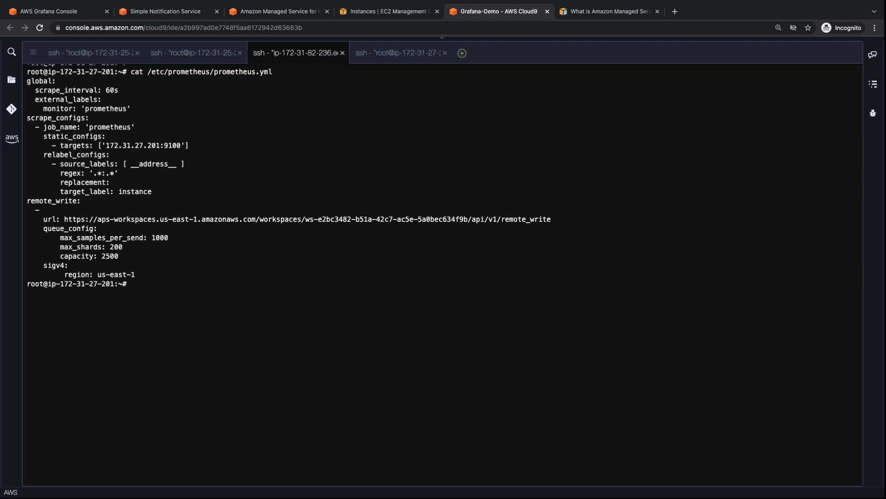
text(clear)
key(Return)
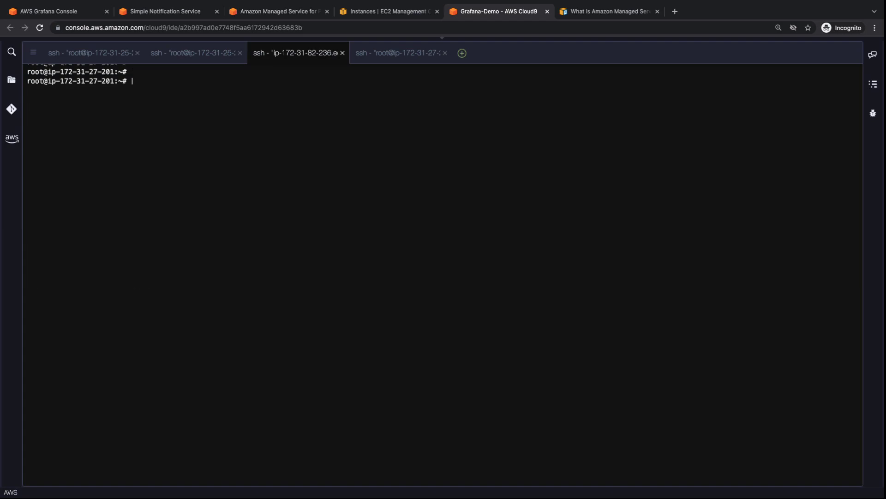
List the mounted nfs4 file systems with df -ht nfs4, then clear the terminal.
text(df -ht nfs4)
key(Return)
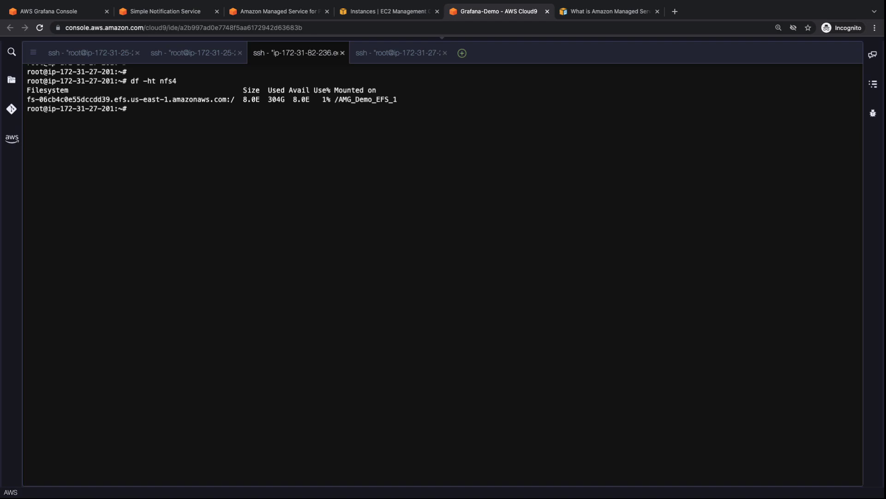
text(clear)
key(Return)
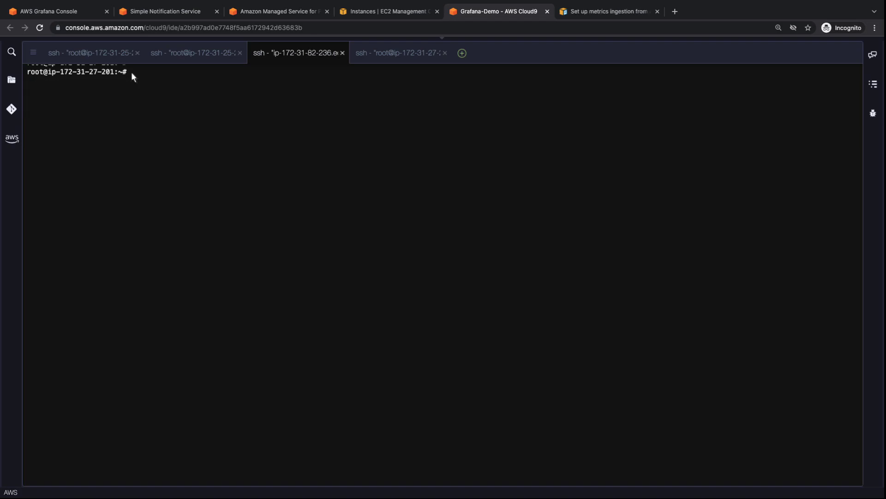
Open the Grafana workspace and review its CloudWatch and Prometheus data sources and SNS notification channel.
click(48, 12)
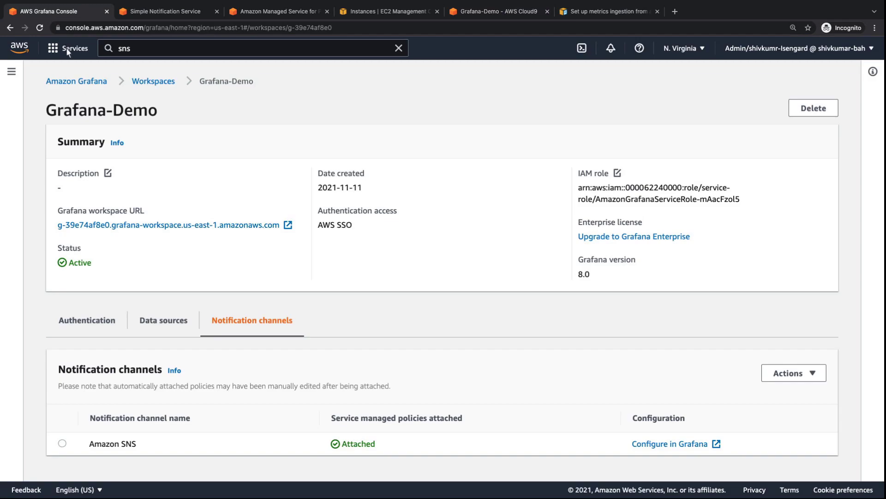
click(119, 226)
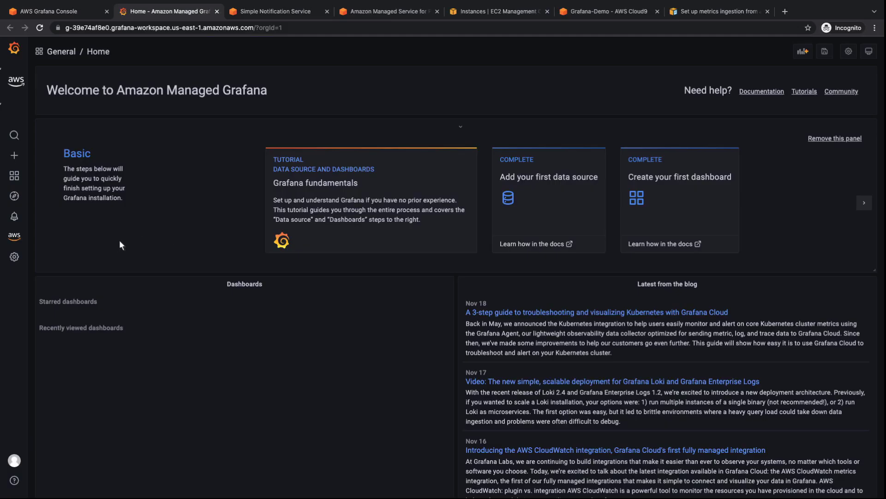
mouse_move(19, 257)
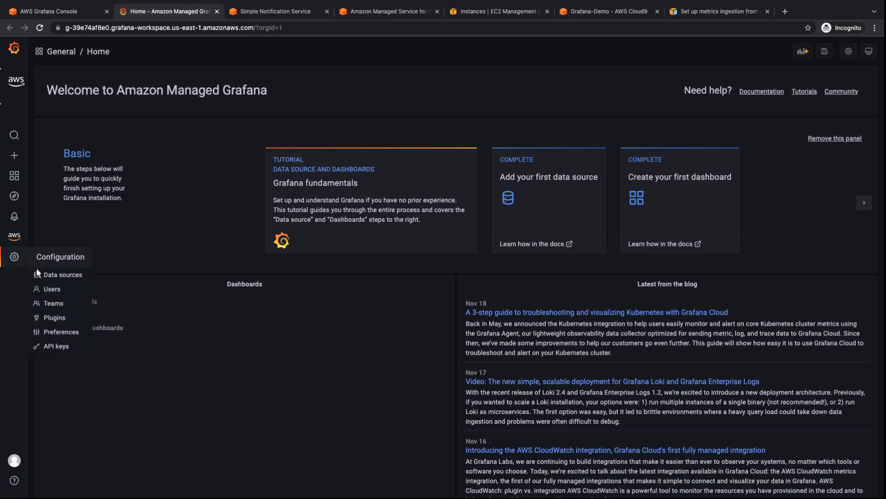
click(55, 278)
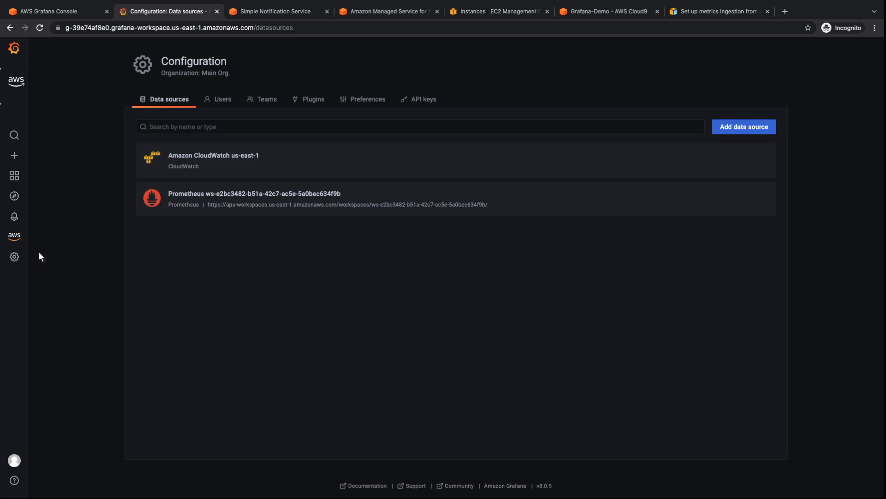
mouse_move(25, 223)
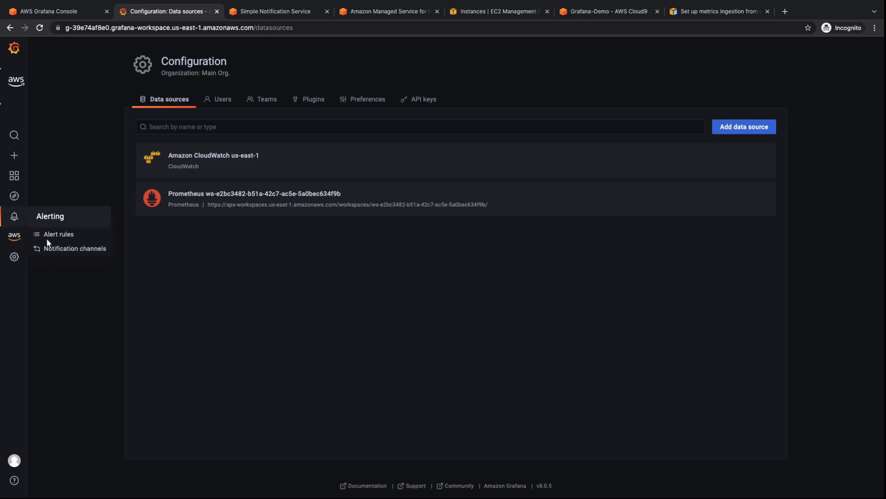
click(65, 252)
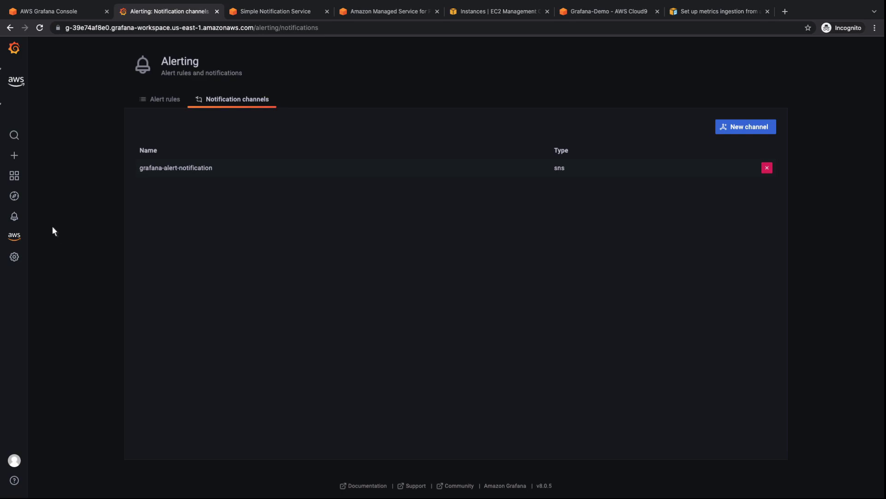
Create a new dashboard with a row titled 'EFS - Prometheus metrics'.
mouse_move(16, 157)
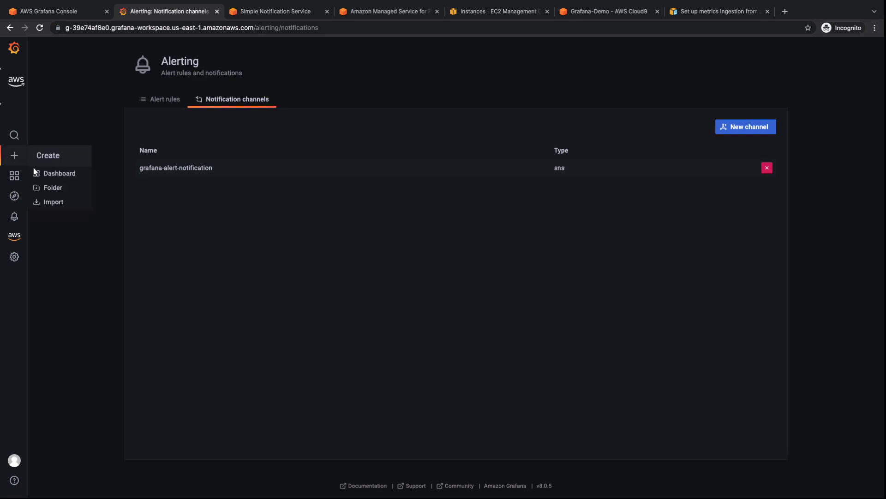
click(55, 178)
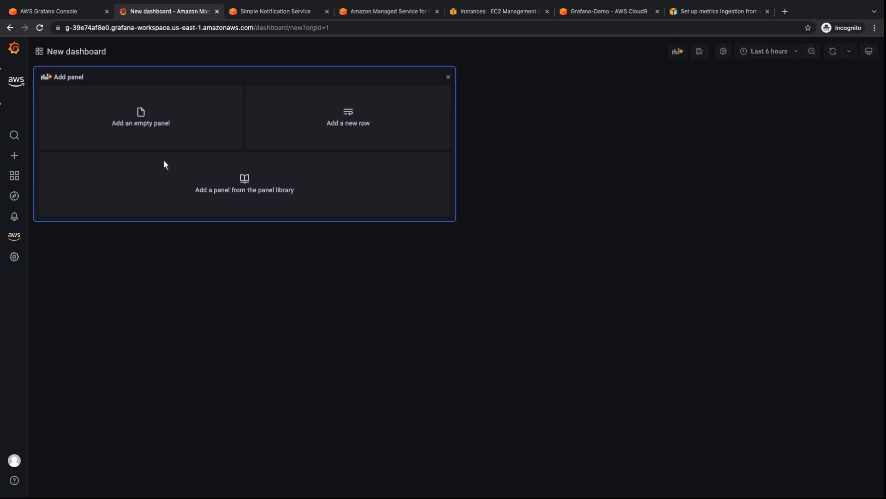
click(346, 130)
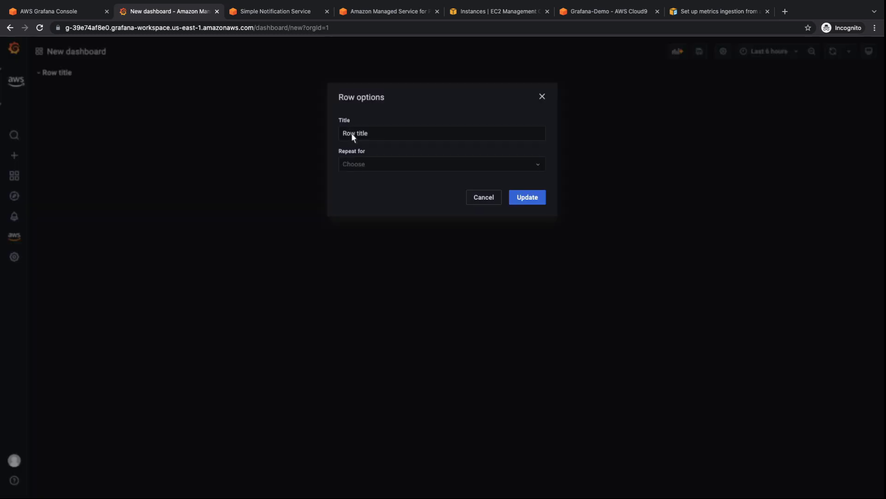
triple_click(354, 137)
text(EFS - Prometheus metrics)
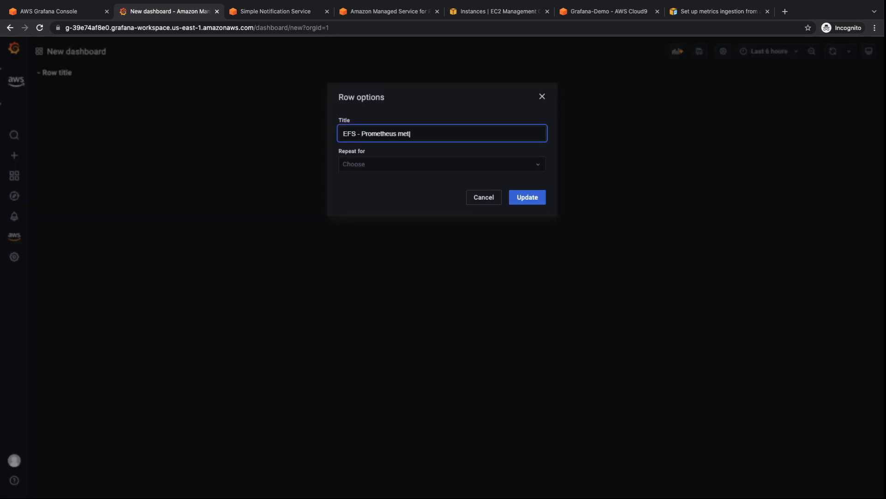
click(526, 203)
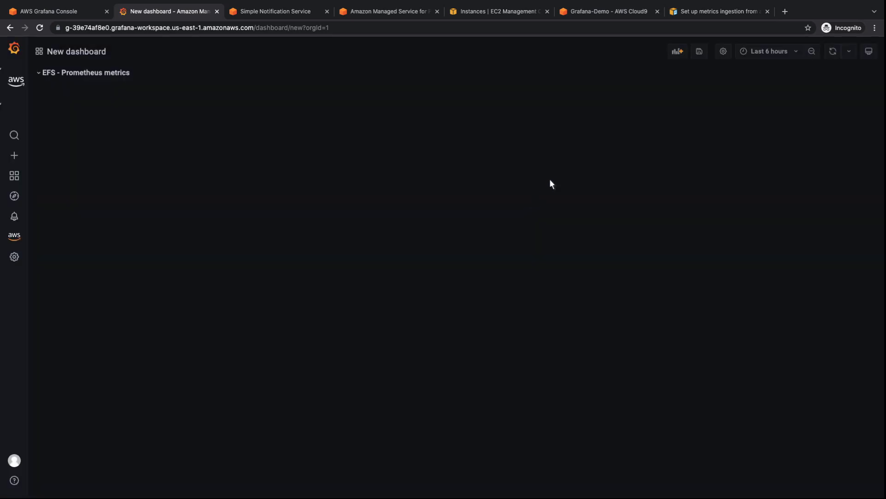
Add a second row titled 'EFS - CloudWatch metrics'.
click(675, 59)
click(357, 126)
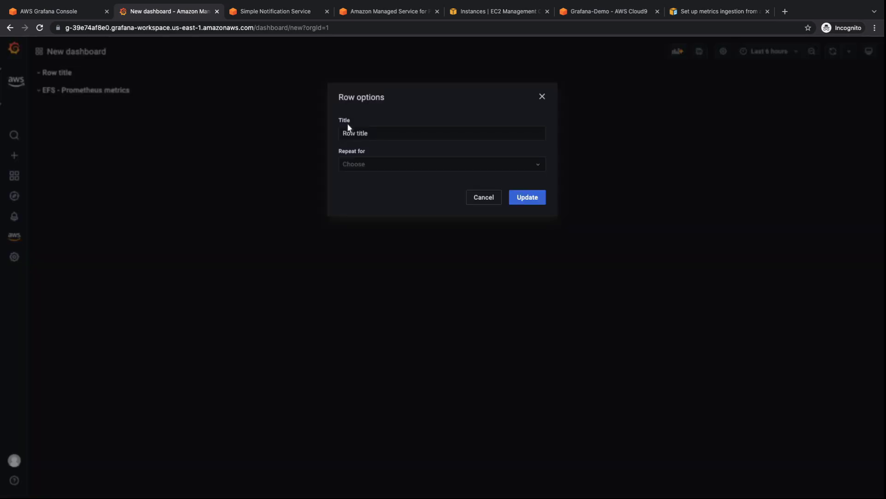
triple_click(341, 135)
text(EFS - CloudWatch metrics)
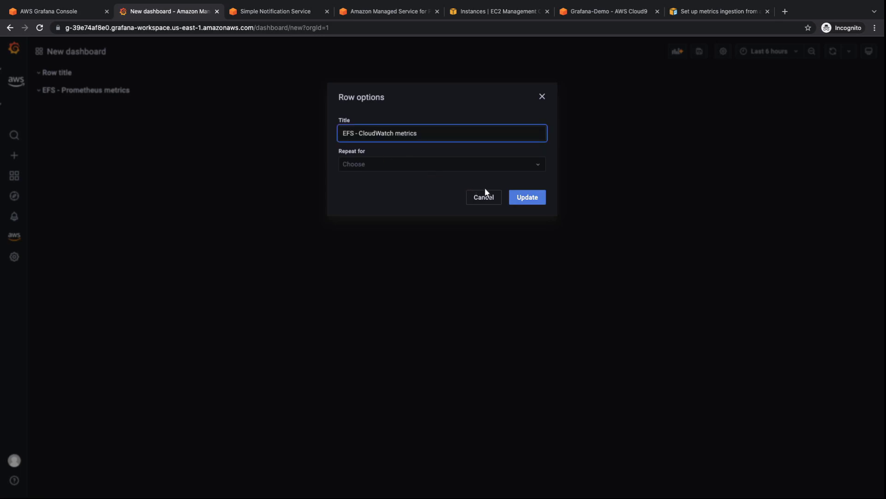
click(525, 201)
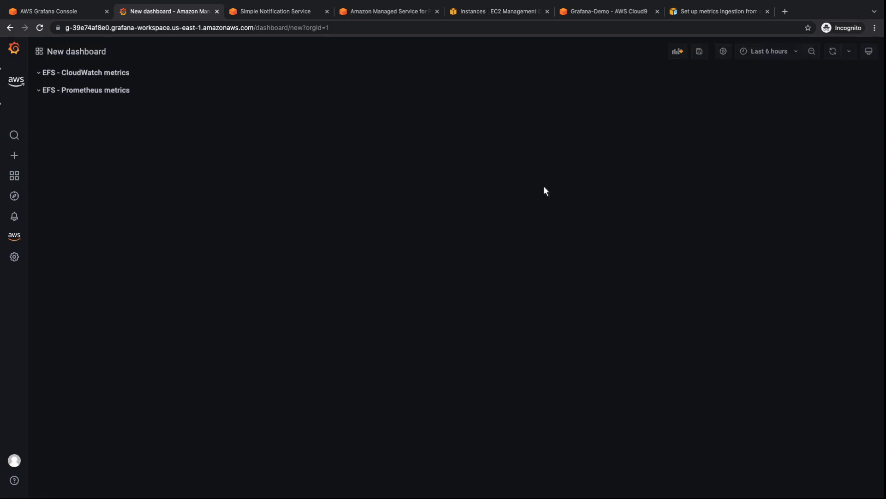
Save the dashboard as EFS_Dashboard.
click(698, 53)
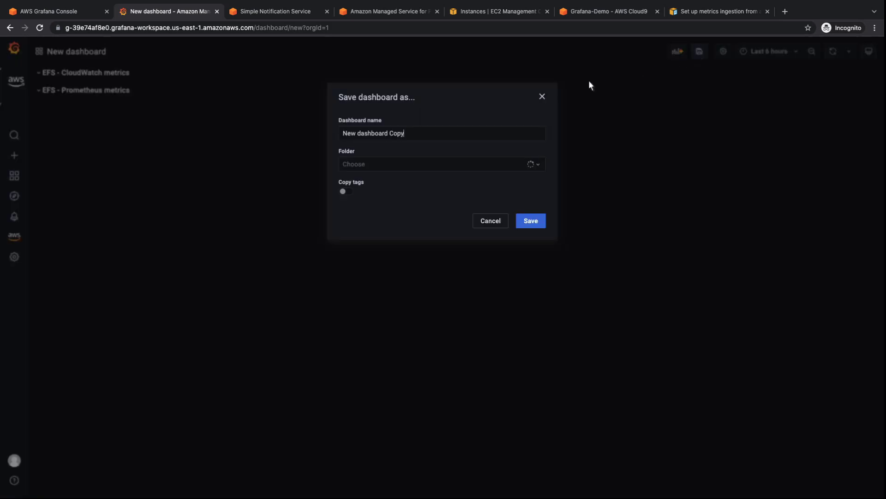
triple_click(353, 133)
text(EFS_Dashboard)
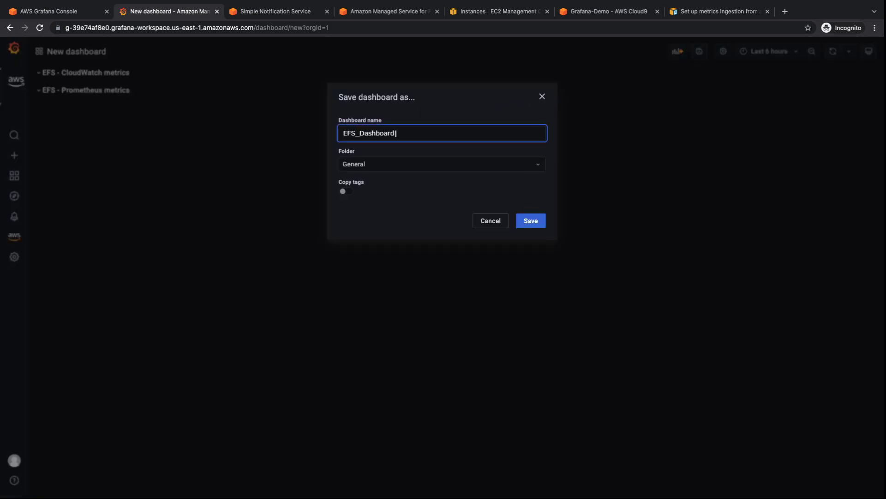
click(530, 222)
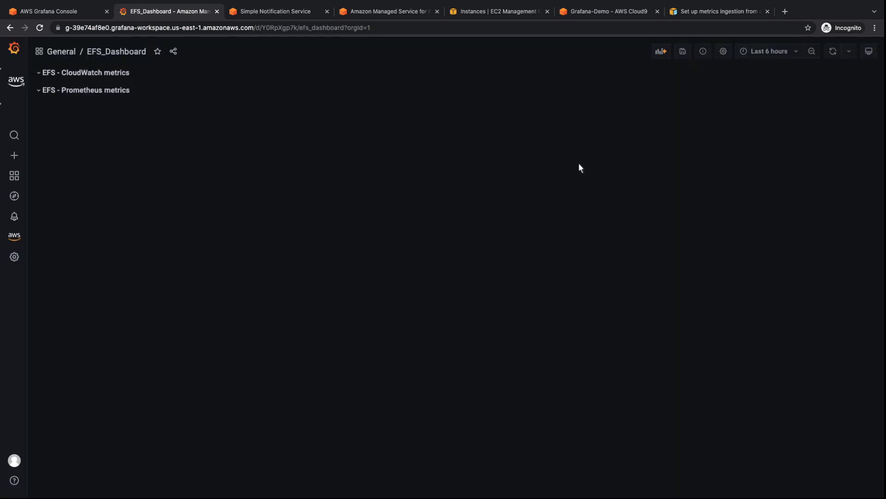
Add an empty panel using the Stat visualization.
click(661, 52)
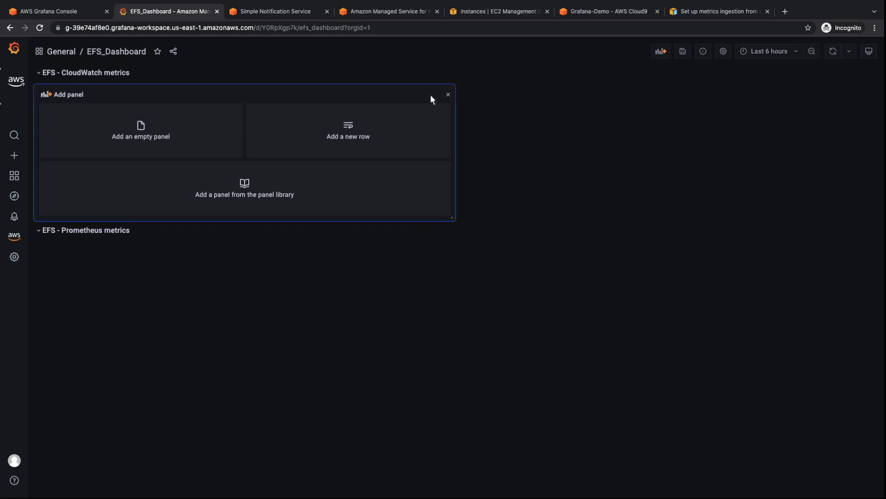
click(142, 143)
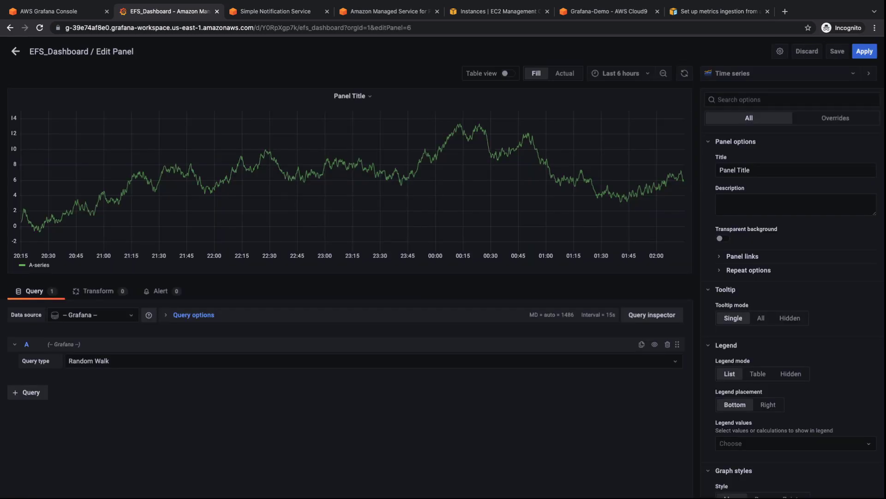
click(834, 79)
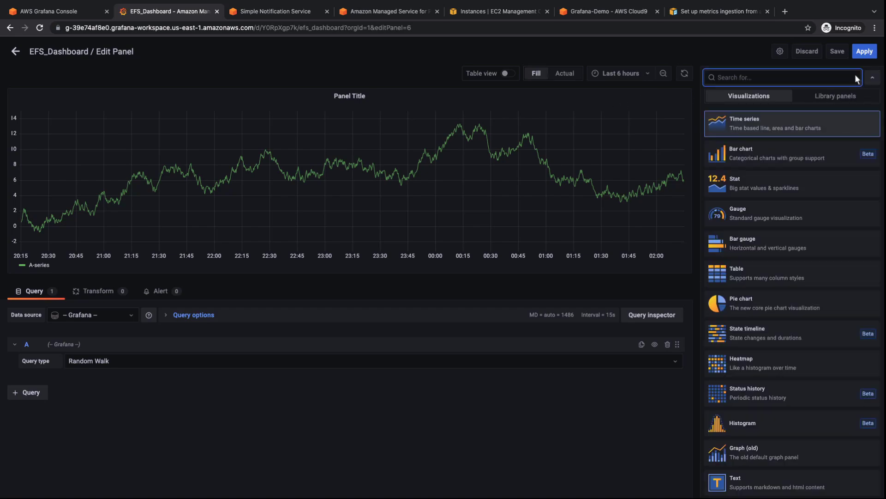
click(733, 184)
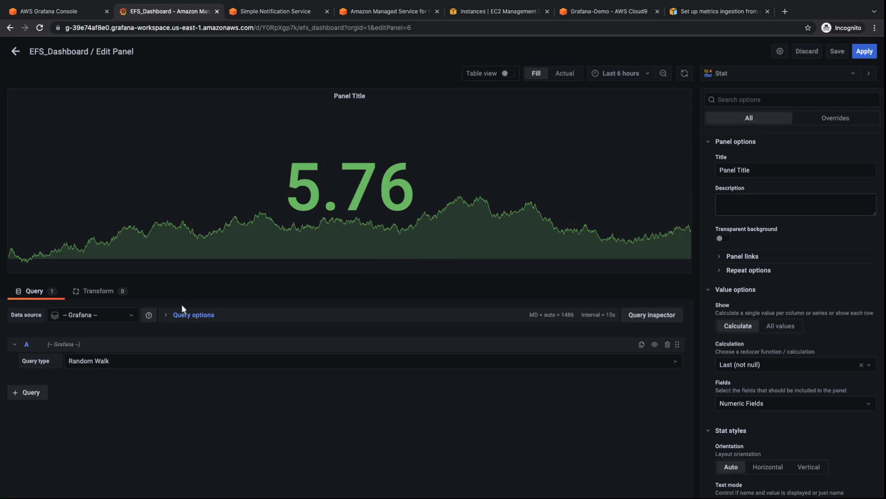
Query CloudWatch us-east-1 with a StorageBytes expression over the last 30 minutes, labelled by file system.
click(131, 315)
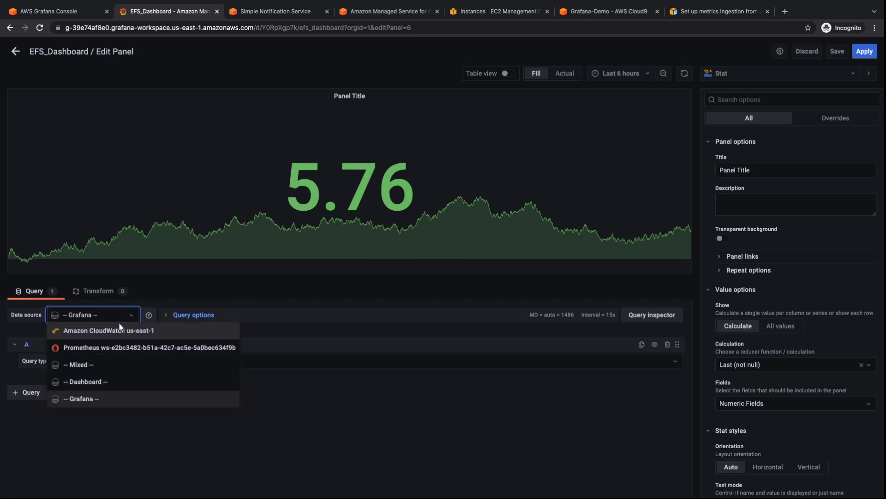
click(95, 334)
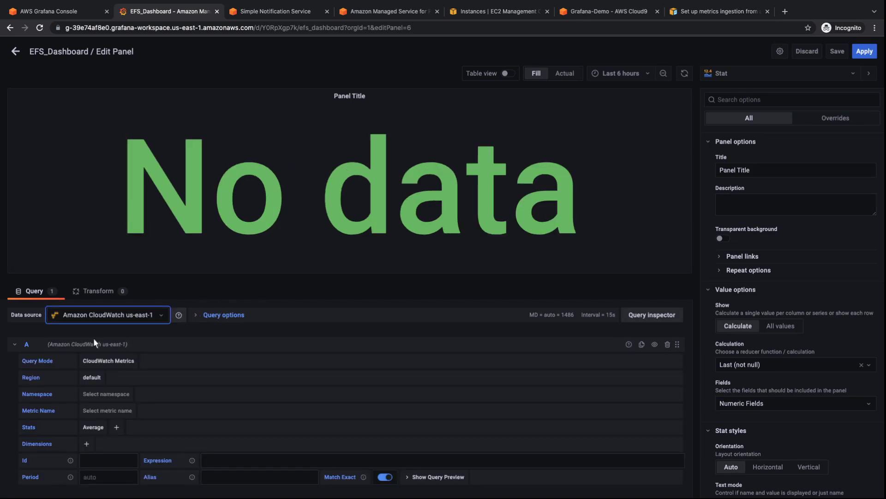
click(91, 380)
text(us-east-)
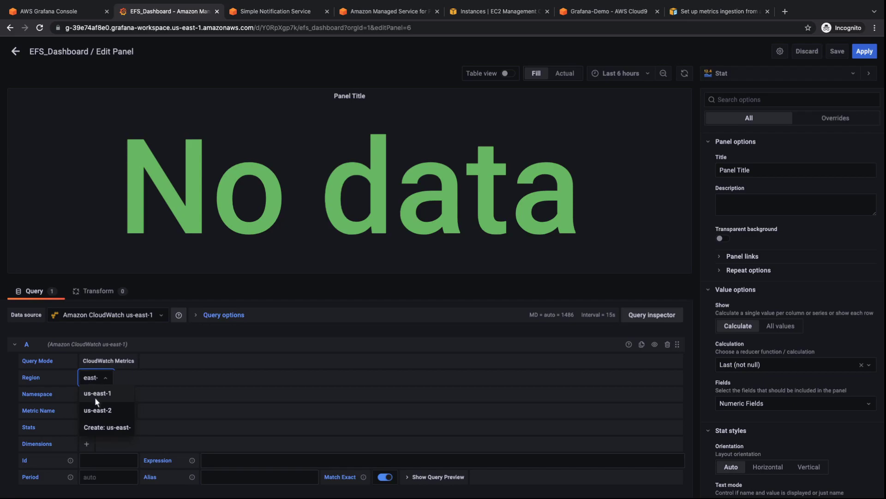
click(95, 394)
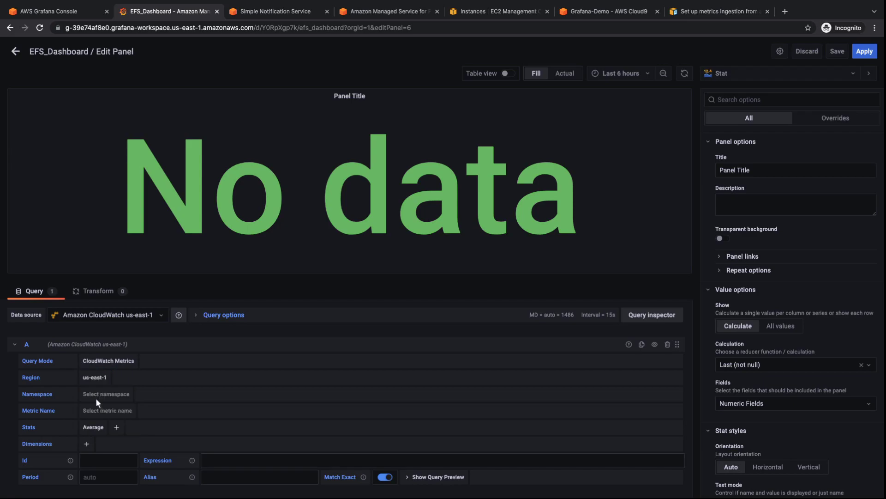
click(203, 462)
text(REMOVE...)
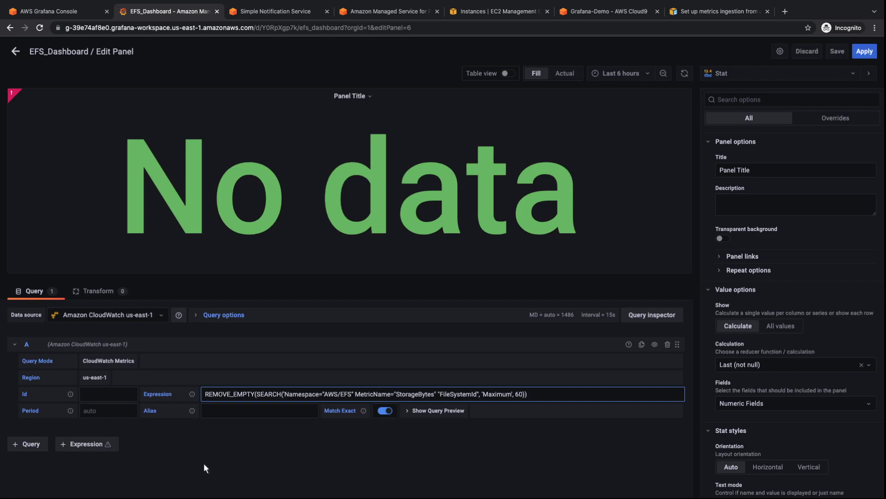
click(646, 74)
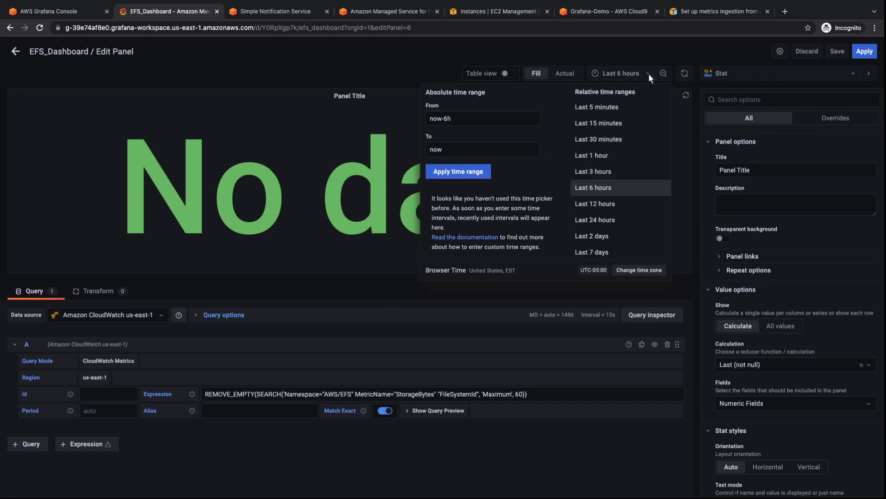
click(593, 141)
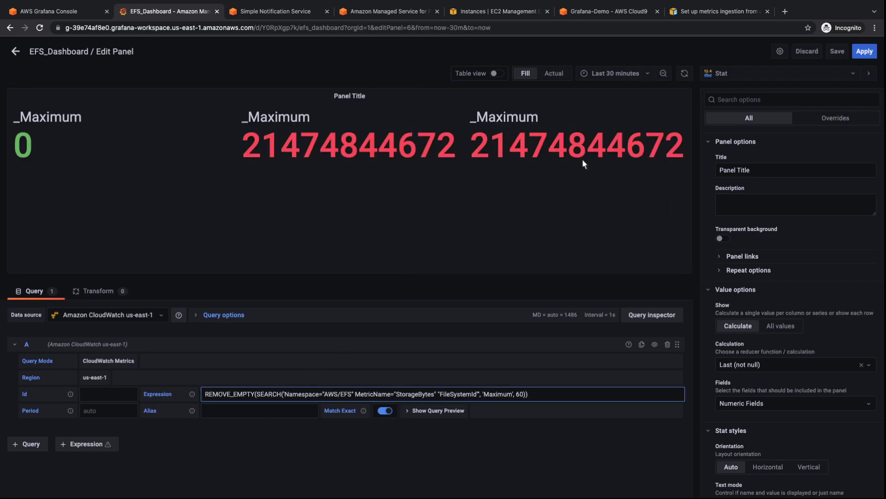
click(385, 411)
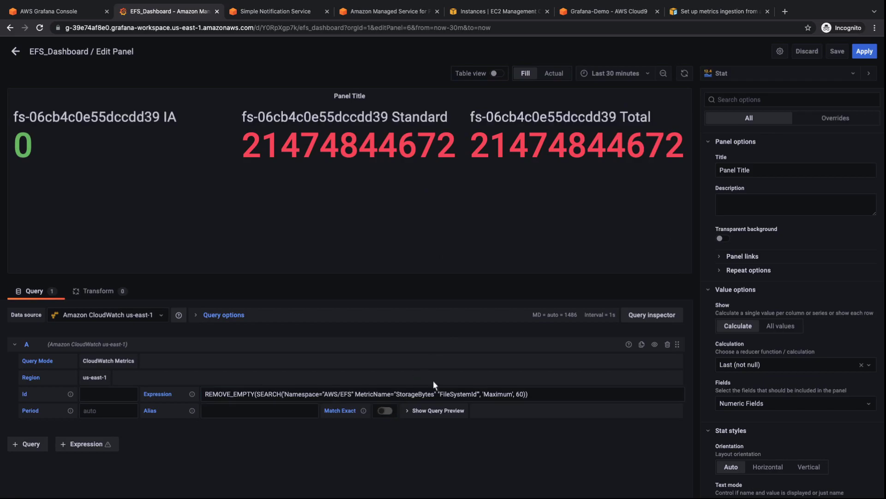
Title the panel 'EFS Storage Size' with description 'EFS Storage Size from CloudWatch Metric'.
triple_click(722, 174)
text(EFS Storage Size)
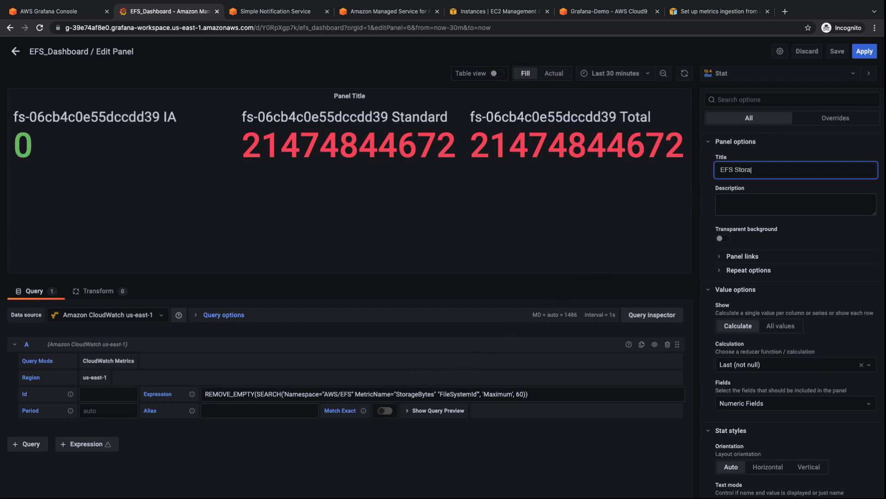
click(795, 204)
text(EFS Storage Size from CloudWatch Metric)
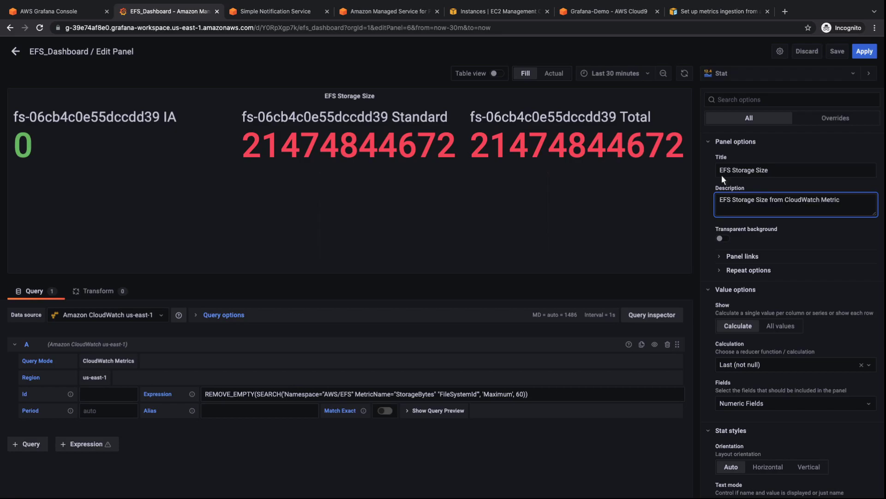
Set the stat calculation to Last, graph mode to None, and unit to bytes(IEC).
scroll(878, 312, down, 3)
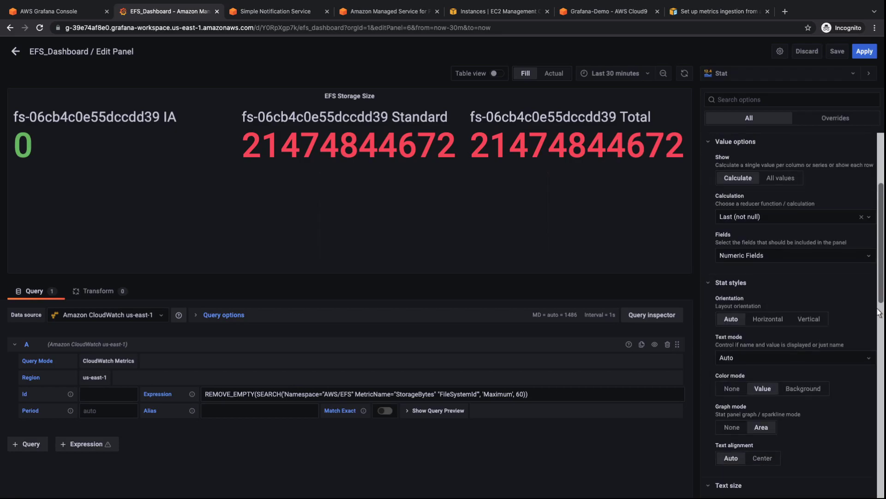
click(757, 218)
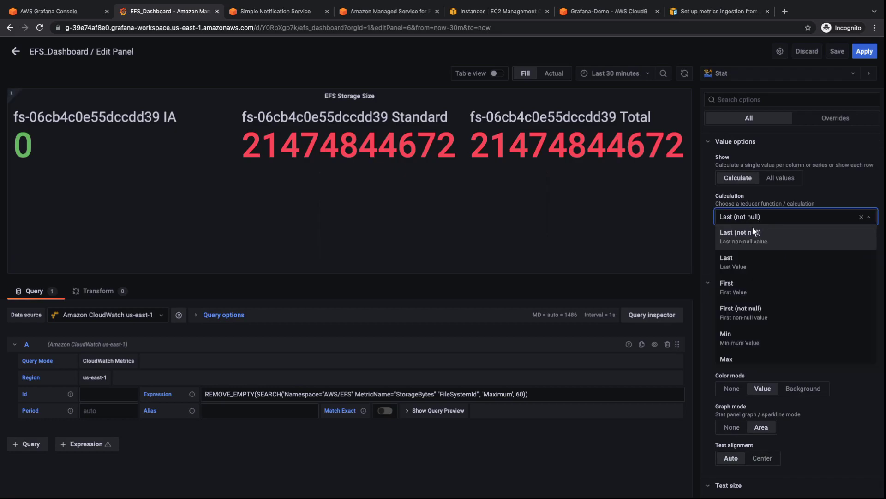
click(730, 262)
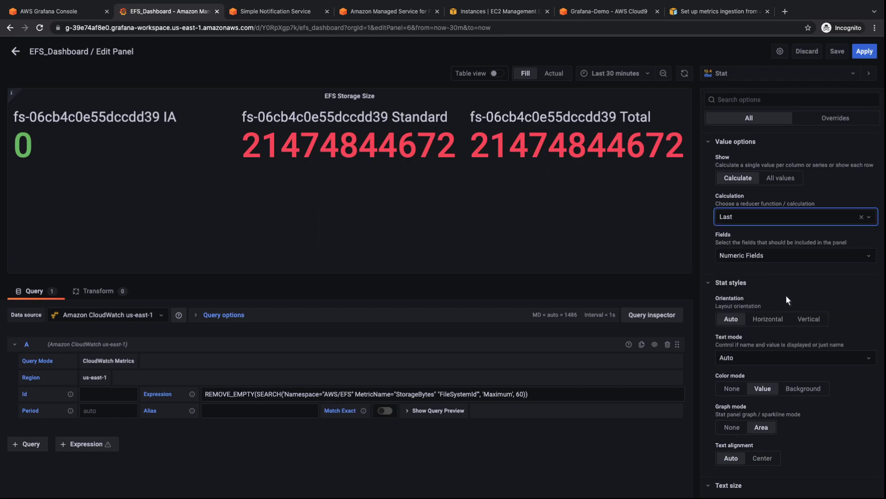
scroll(877, 356, down, 3)
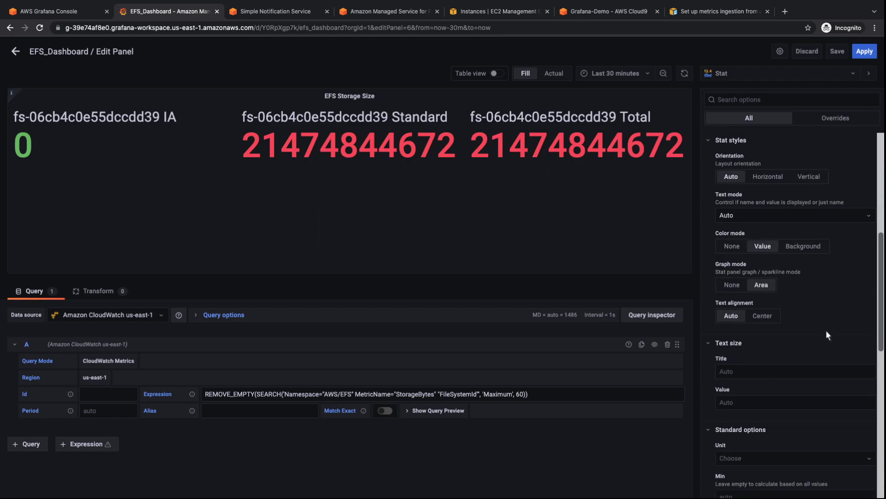
click(732, 286)
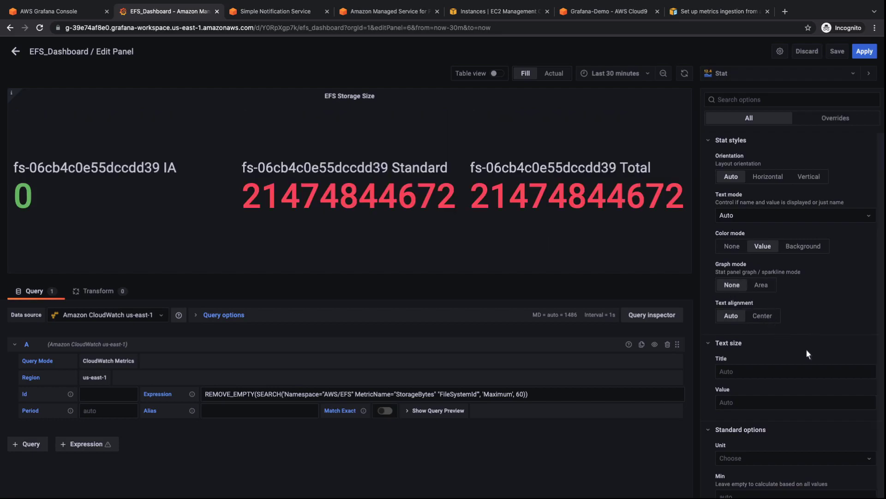
scroll(879, 409, down, 3)
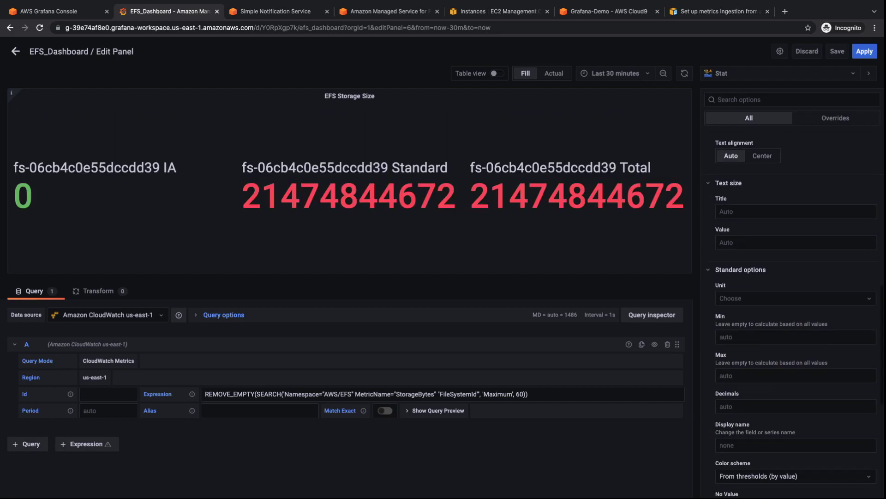
click(740, 299)
text(bytes(IEC))
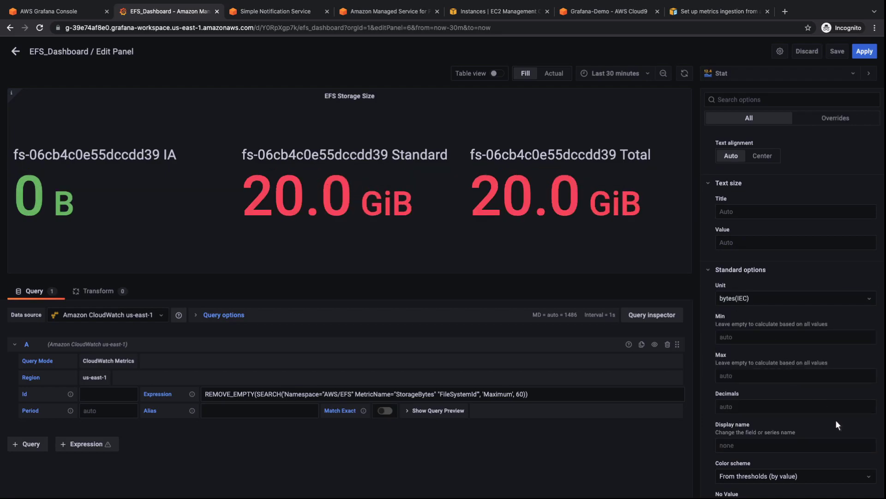
Delete the 80 threshold and save the dashboard.
scroll(872, 464, down, 4)
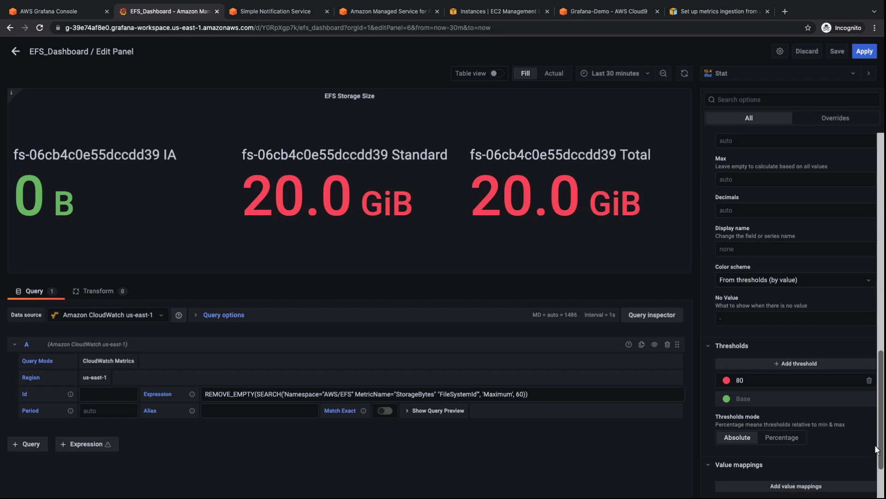
click(869, 381)
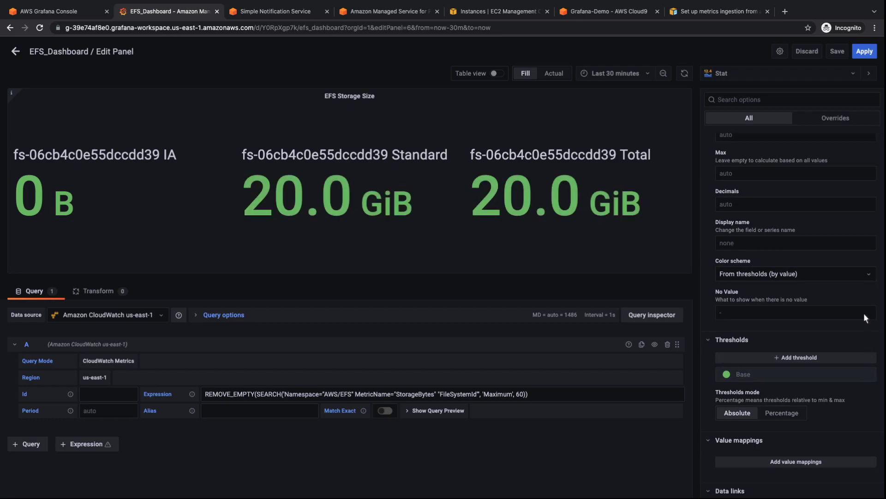
click(837, 54)
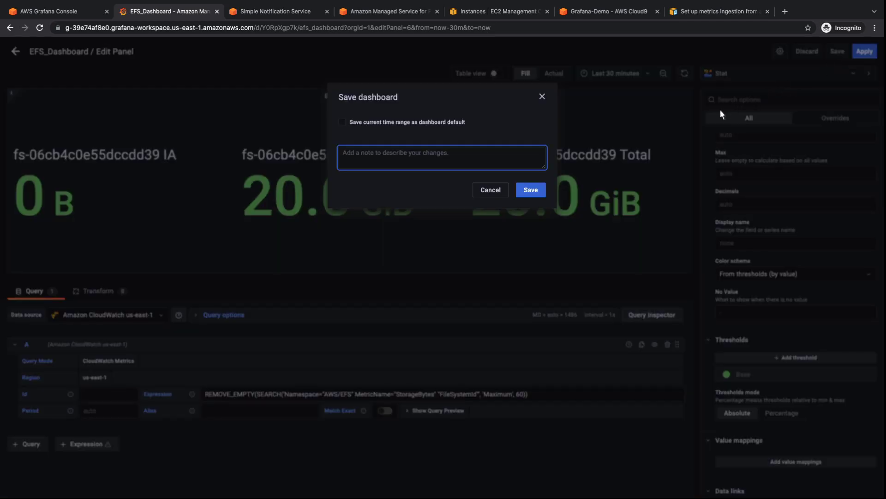
click(531, 190)
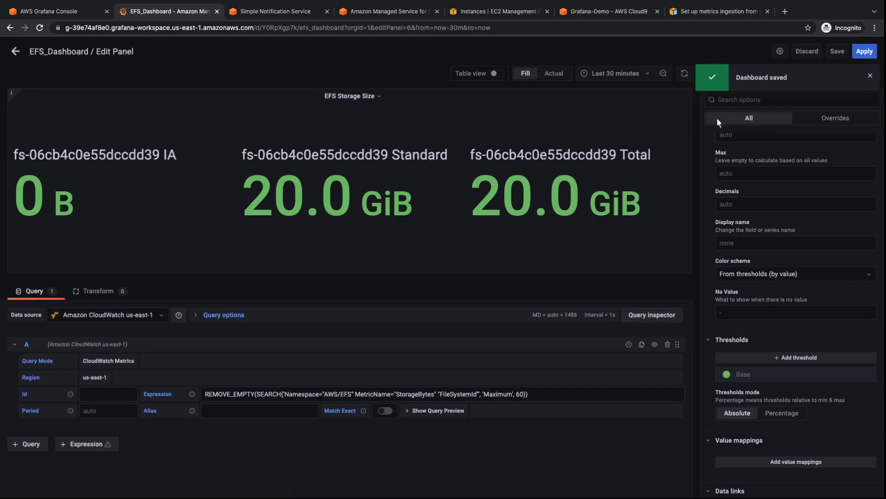
Apply the EFS Storage Size panel and start another empty panel on the dashboard.
click(866, 56)
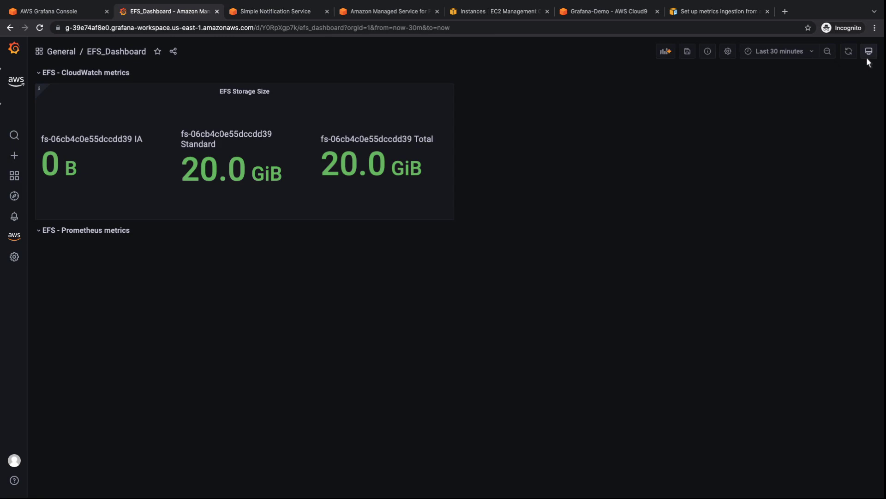
click(666, 55)
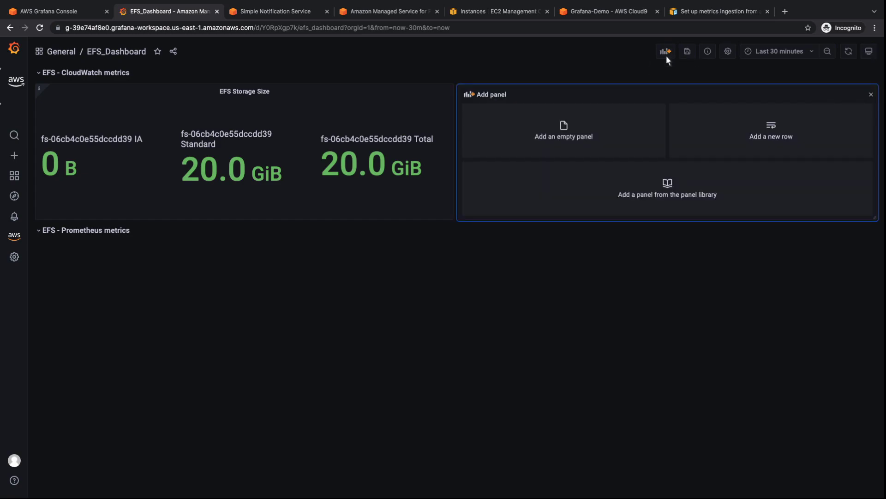
click(566, 142)
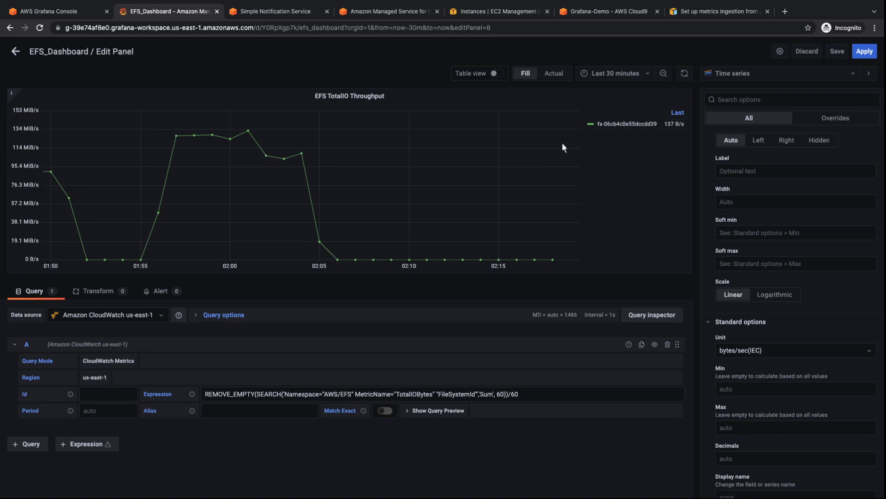
Create an alert rule on the panel firing above 50000000.
click(160, 292)
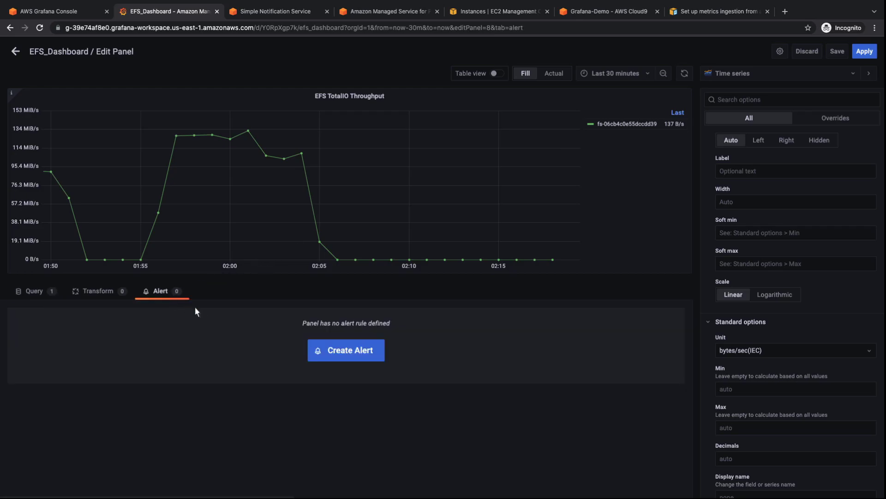
click(341, 355)
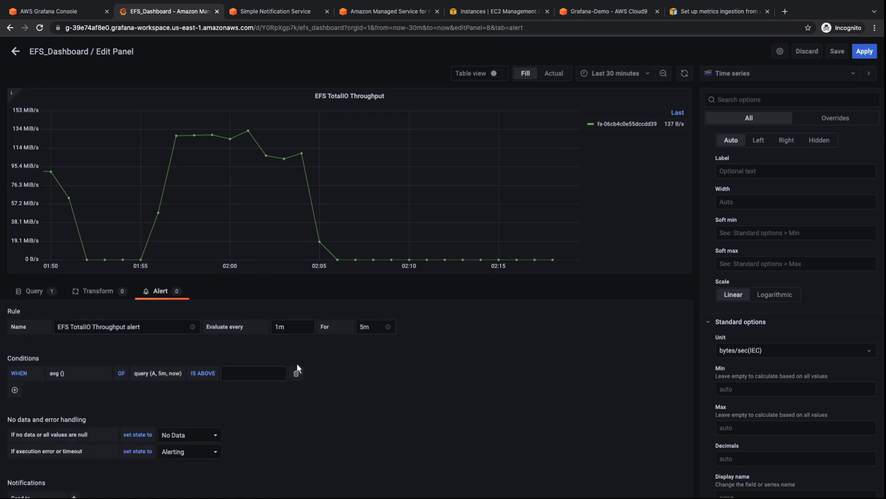
click(225, 375)
text(50000000)
scroll(685, 486, down, 4)
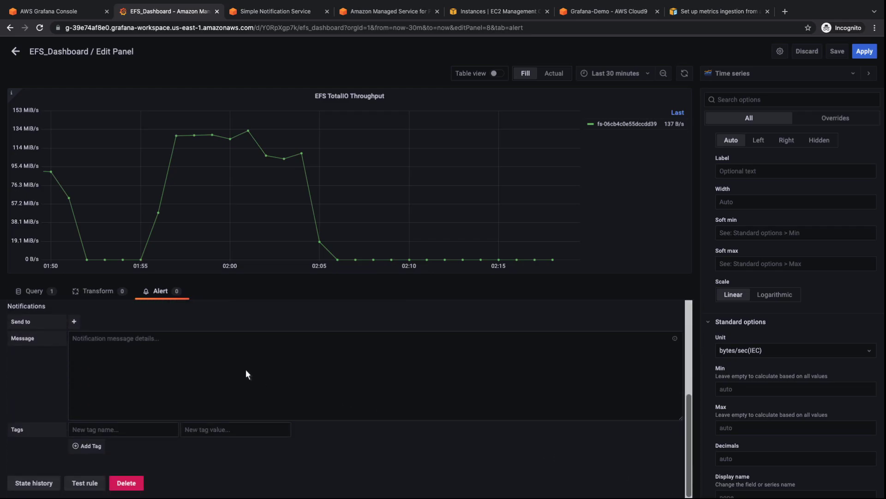
Send alerts to grafana-alert-notification with message 'EFS File-system exceeded the threshold'.
click(74, 322)
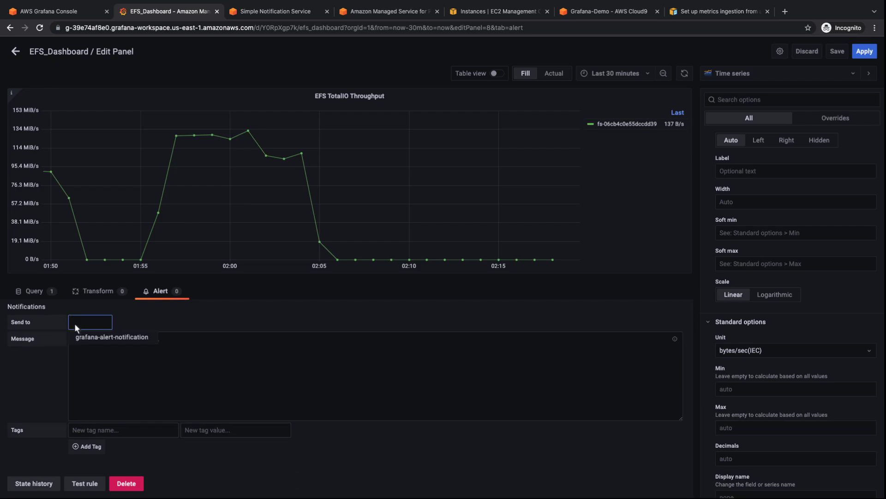
click(103, 339)
text(EFS File-system...)
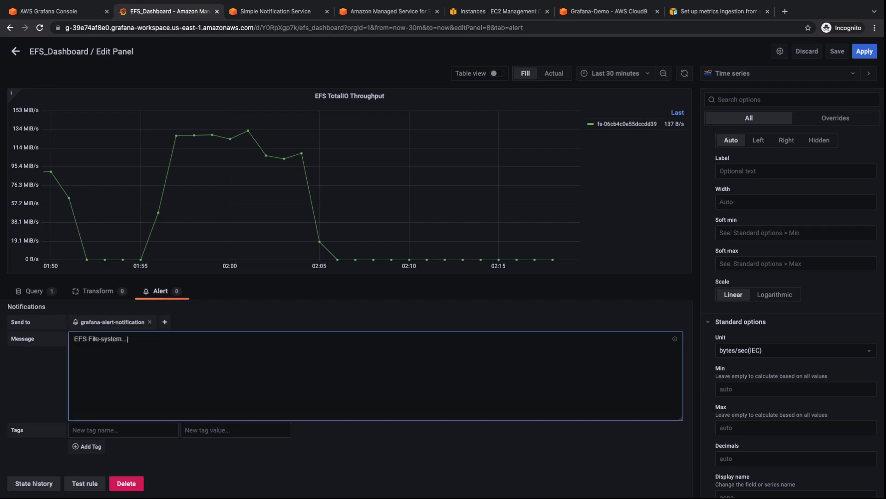
key(BackSpace)
key(BackSpace)
key(BackSpace)
text(exceeded the threshold)
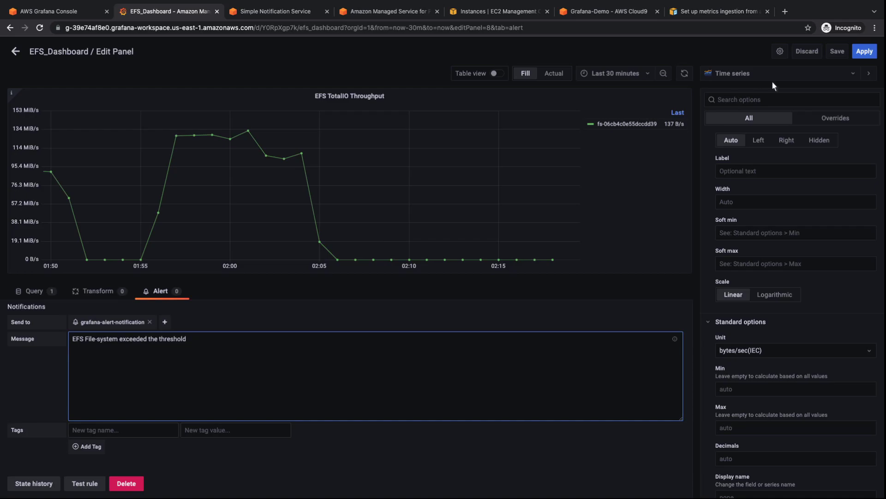
Save the dashboard and apply the panel changes.
click(837, 52)
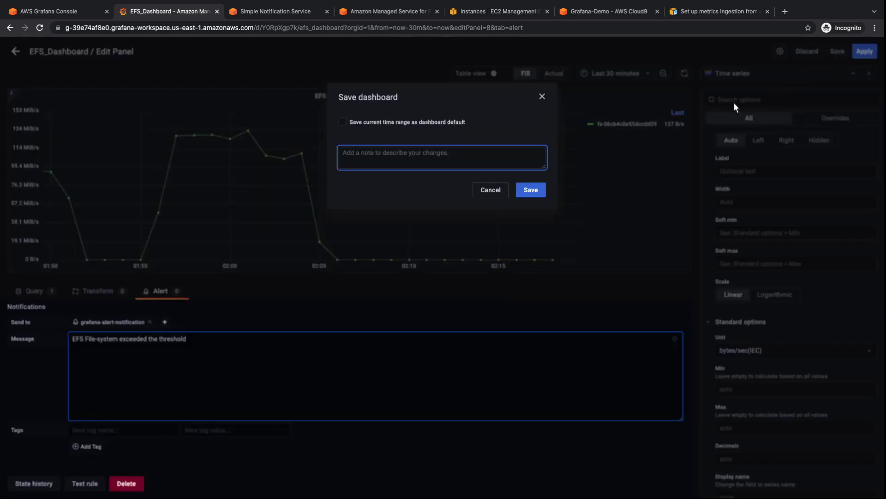
click(538, 193)
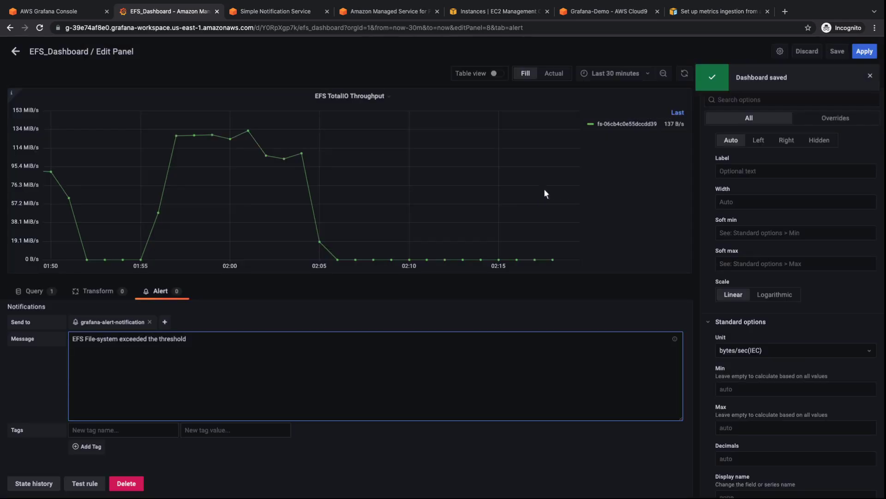
click(866, 53)
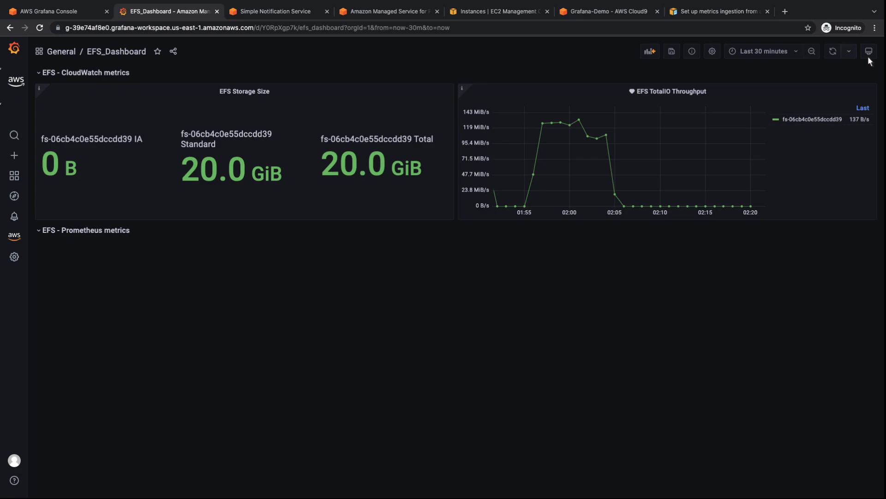
Create a new dashboard variable named instance with label Instance.
click(713, 51)
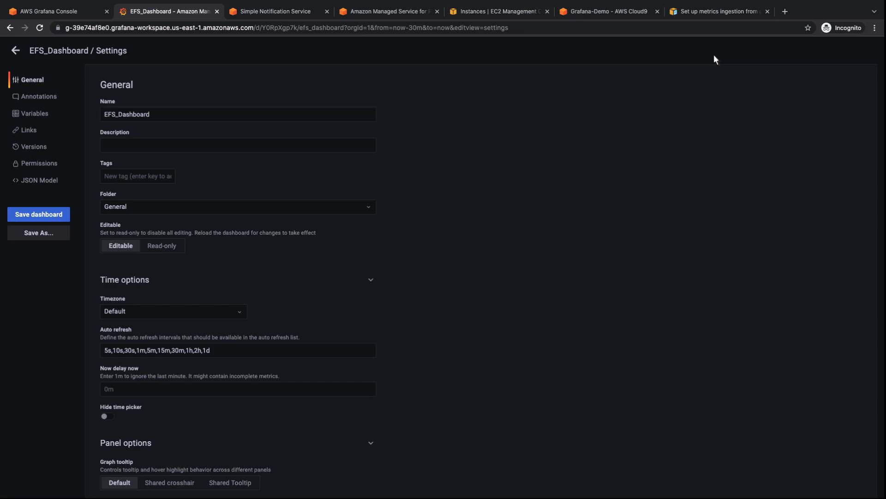
click(50, 118)
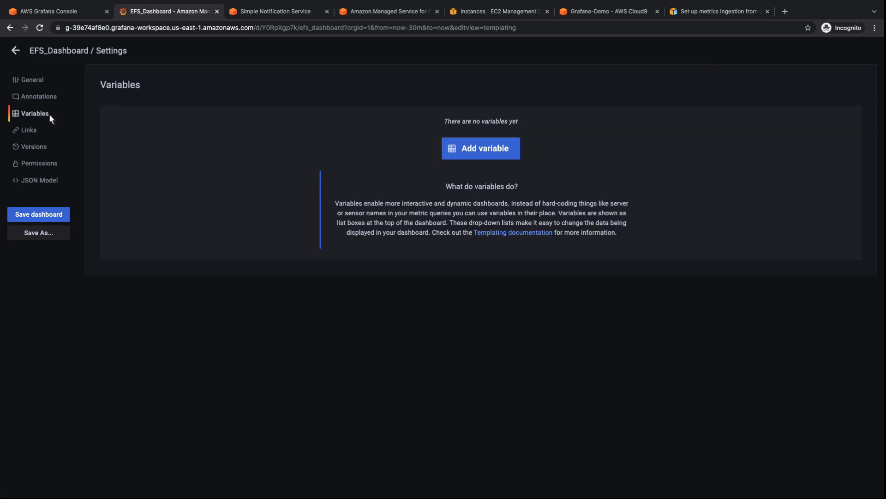
click(478, 156)
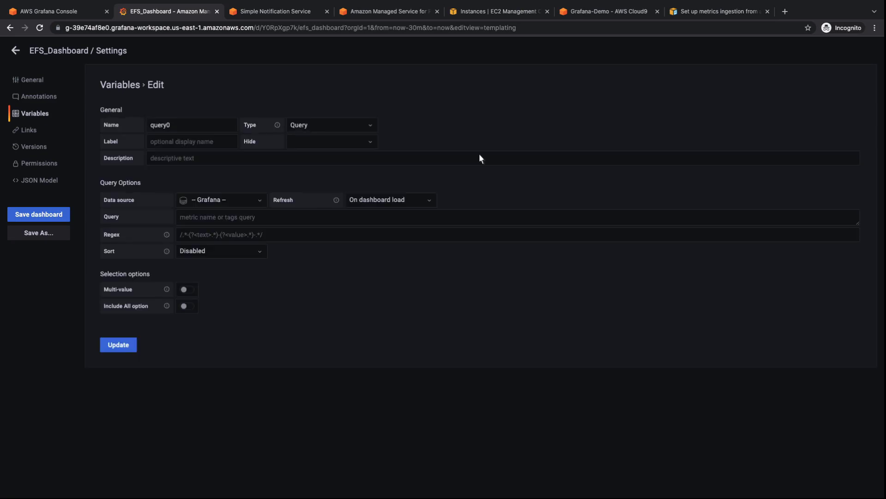
double_click(148, 130)
text(instance)
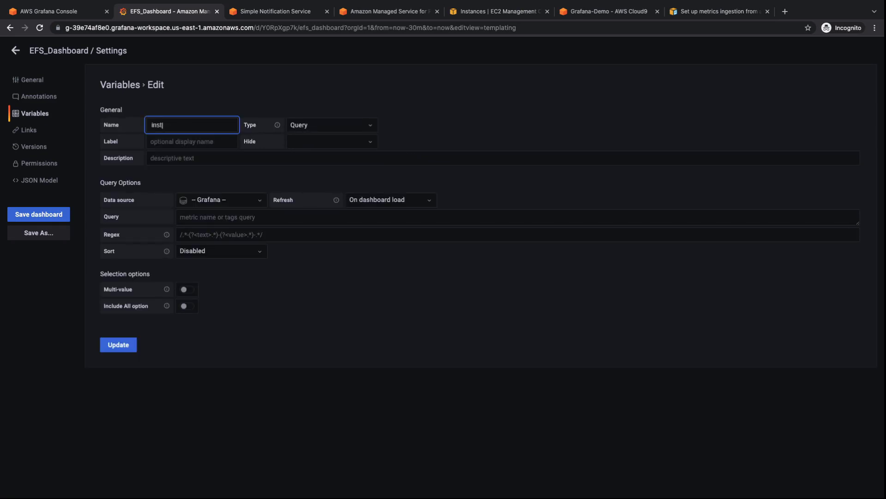
click(152, 141)
text(Instance)
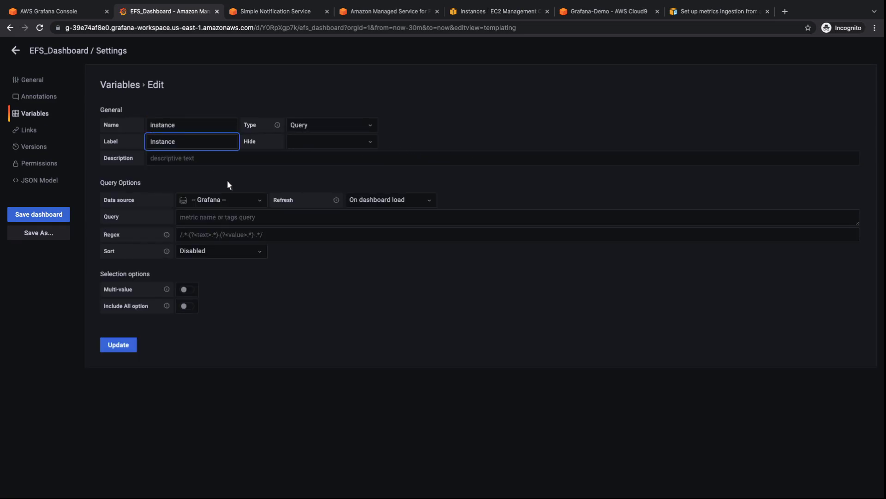
Query Prometheus with label_values(node_boot_time_seconds,instance) and regex /([^:]+):.*/ to strip ports.
click(259, 202)
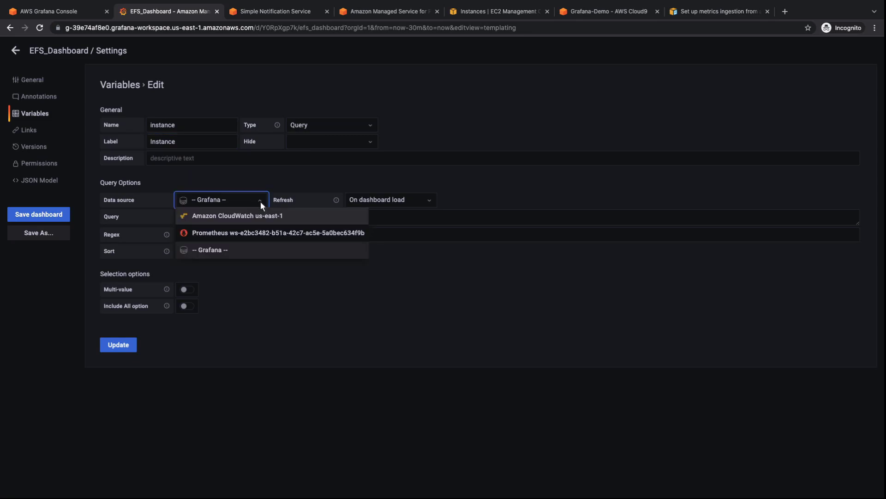
click(254, 236)
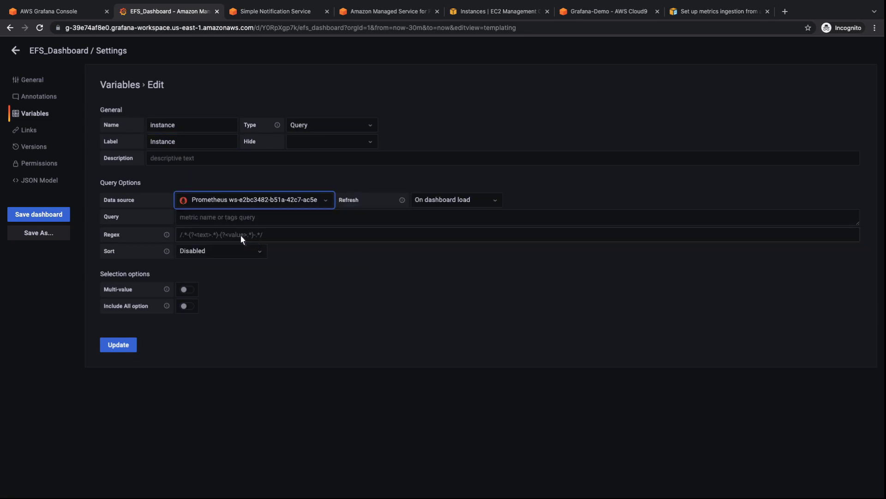
click(179, 222)
text(label_values(node_boot_time_seconds,instance))
key(Tab)
text(/([^:]+):.*/)
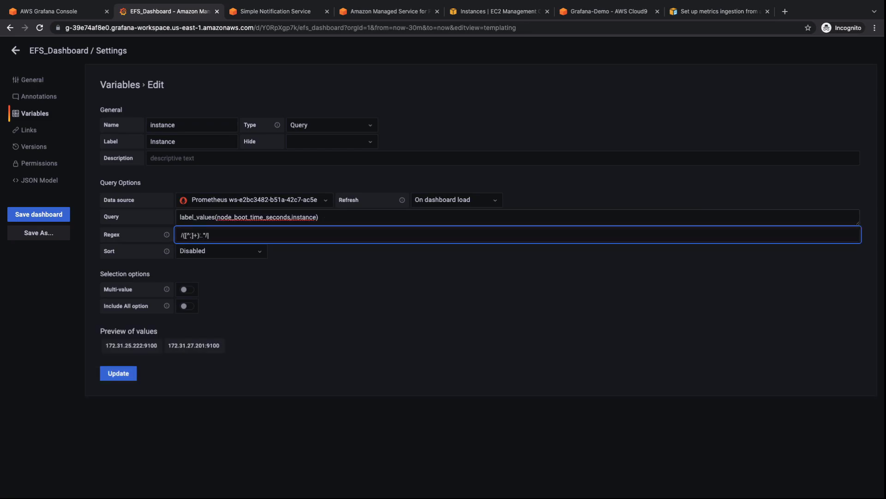
key(Tab)
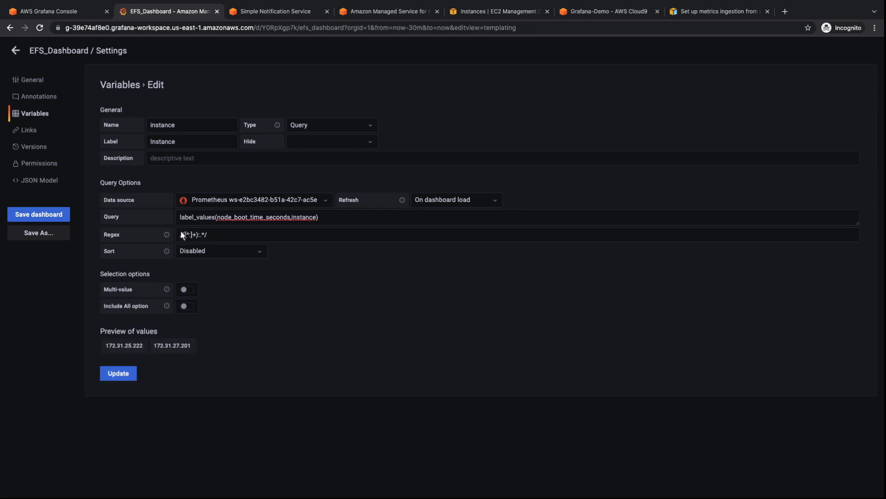
Enable Multi-value and Include All for the instance variable and update it.
click(185, 289)
click(187, 307)
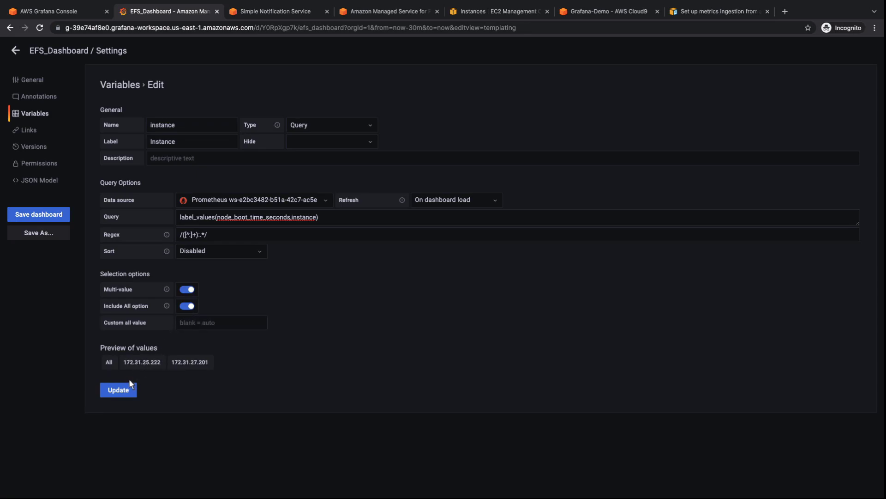
click(119, 391)
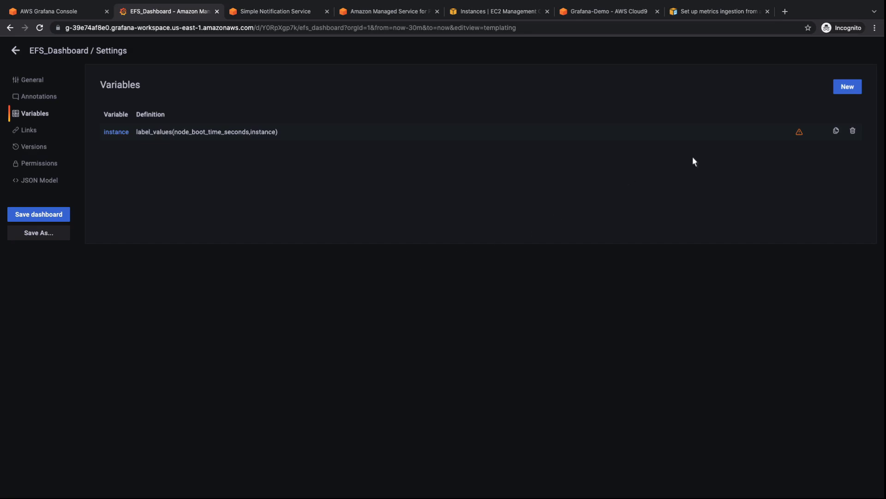
Create another variable named efs with label EFS.
click(845, 96)
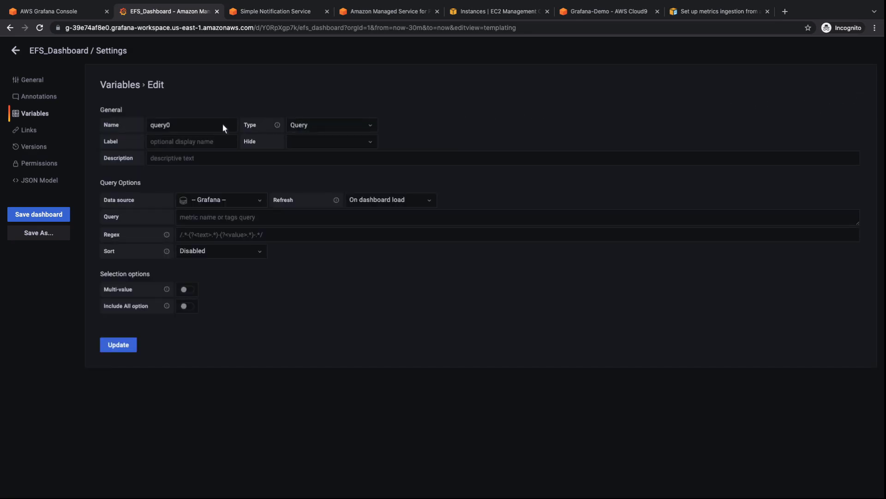
double_click(149, 126)
text(efs)
key(Tab)
text(EFS)
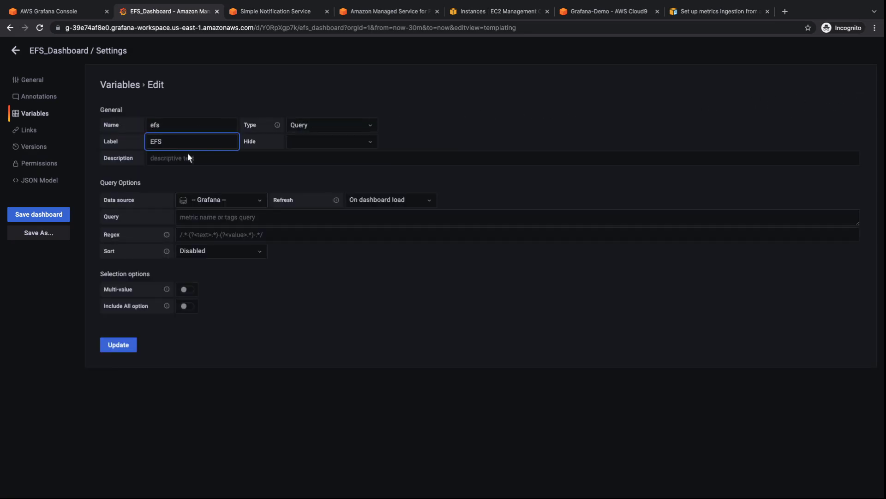
Point the efs variable at Prometheus with a pasted label_values export query.
click(258, 201)
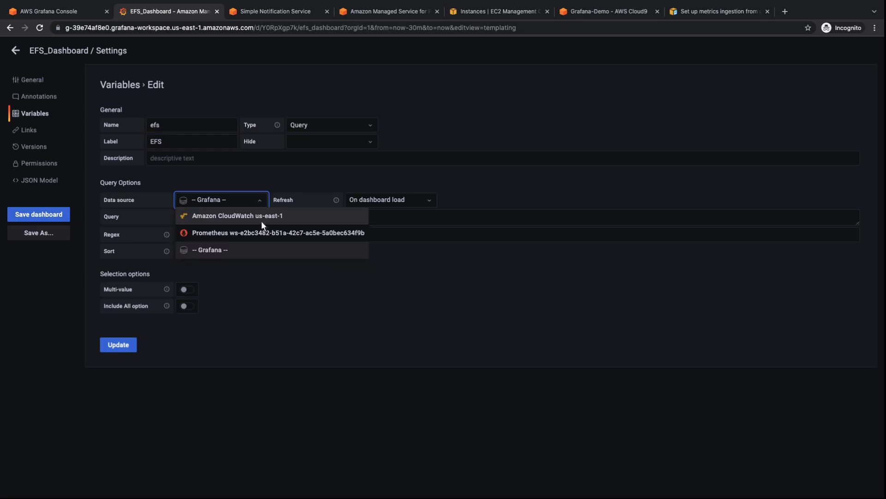
click(262, 236)
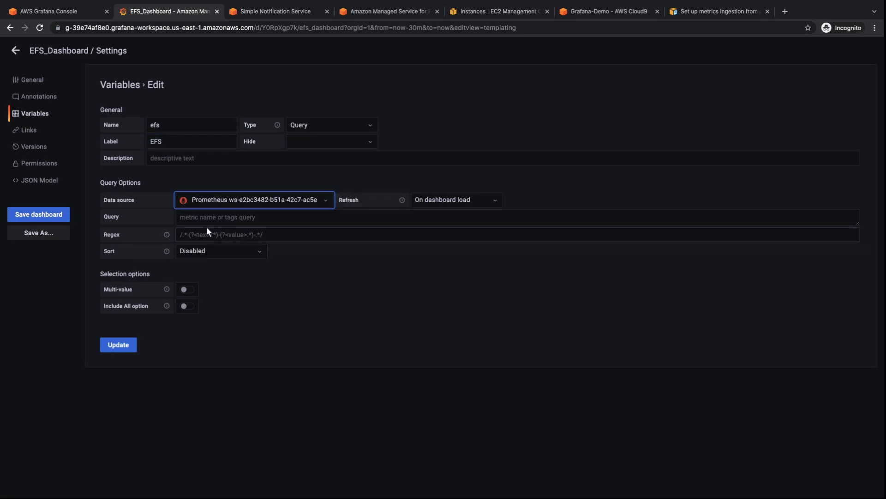
click(184, 222)
text(label_values()
text(node_mountstats_nfs_transport_sends_total{instance=~"$instance:(.*)"},export))
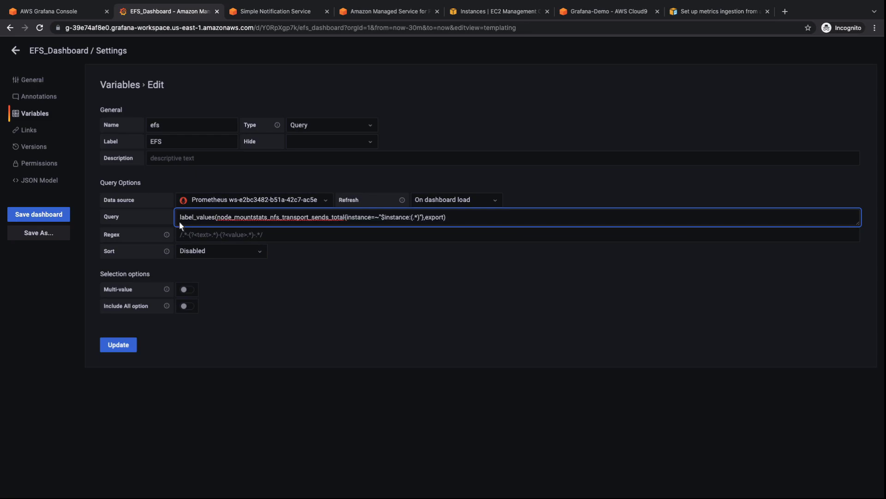
Enable Multi-value and Include All for the efs variable and update it.
click(189, 290)
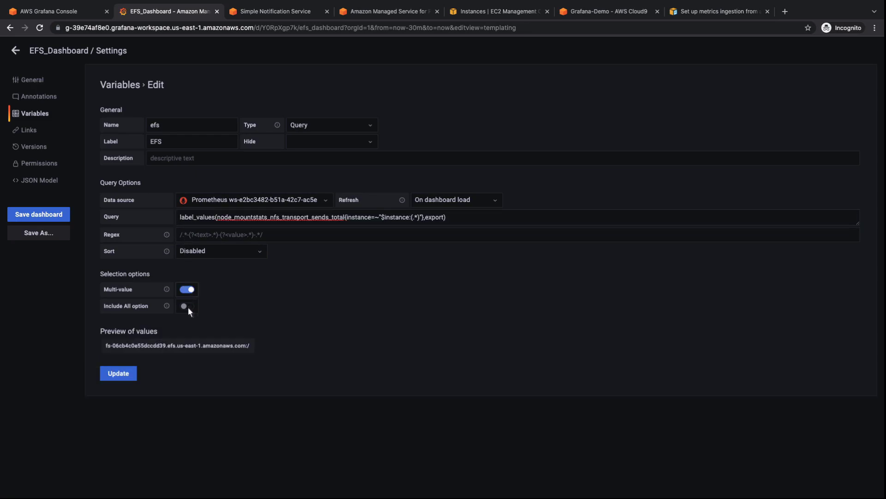
click(187, 306)
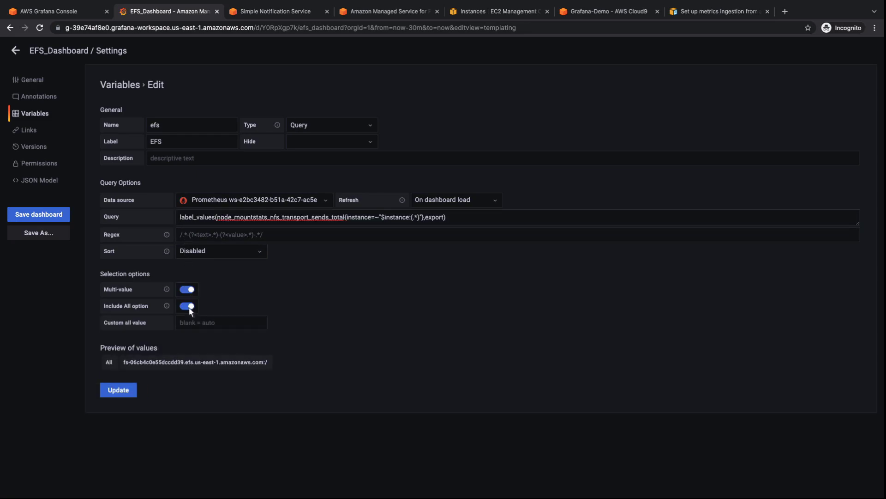
click(117, 396)
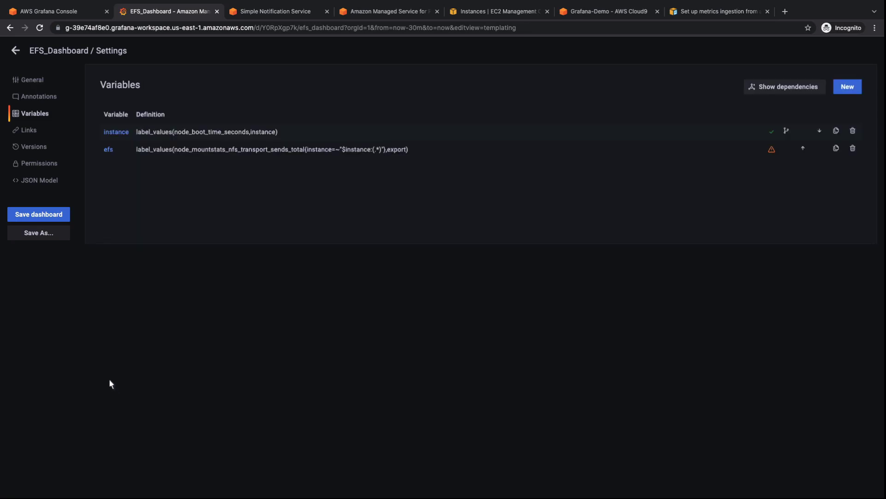
Save the dashboard, return to it, and start adding a new panel.
click(36, 218)
click(528, 193)
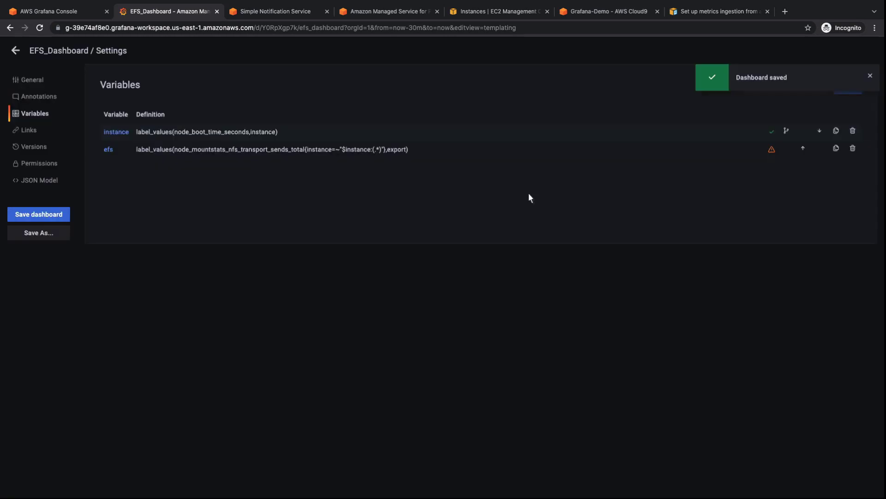
click(16, 50)
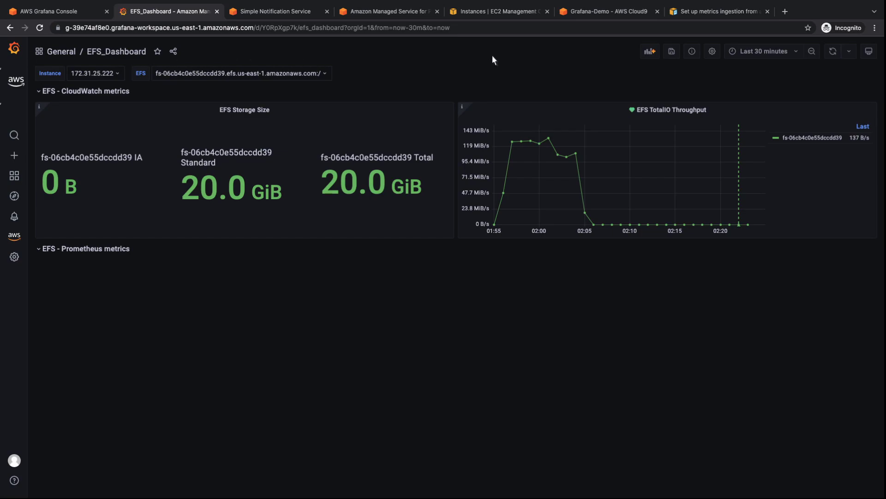
click(649, 52)
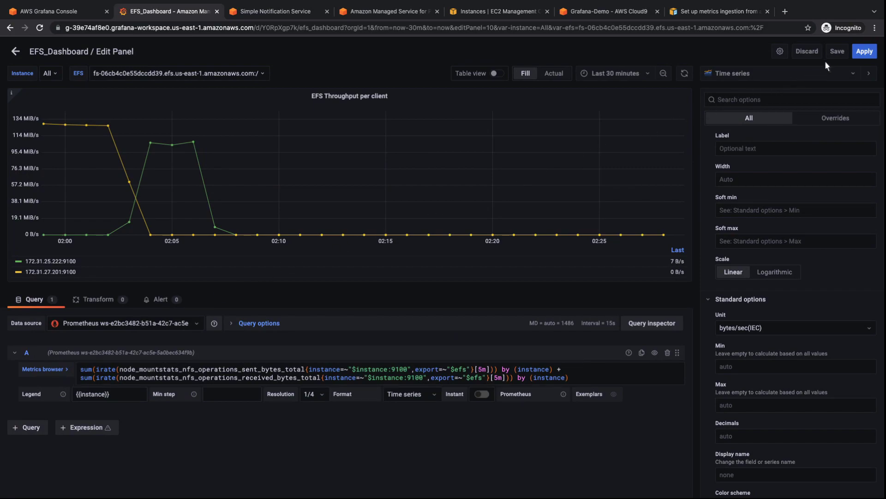
Save the dashboard with the EFS Throughput per client panel, apply it, and start another panel.
click(837, 52)
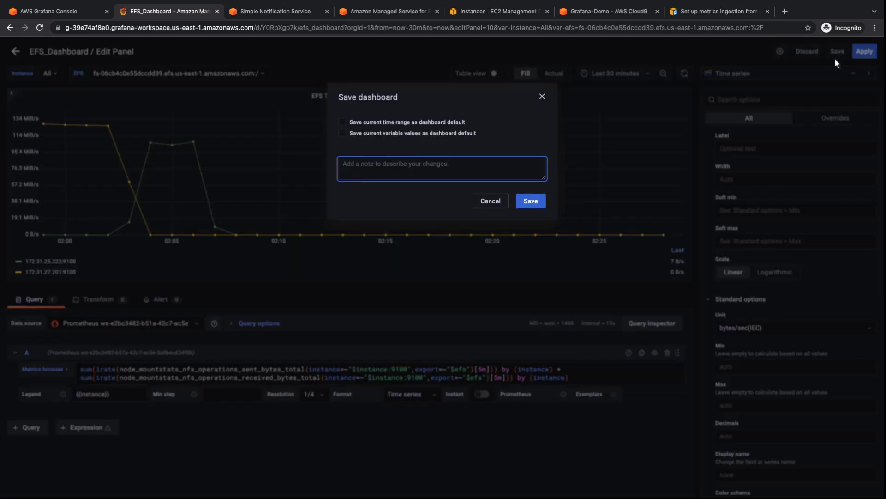
click(531, 201)
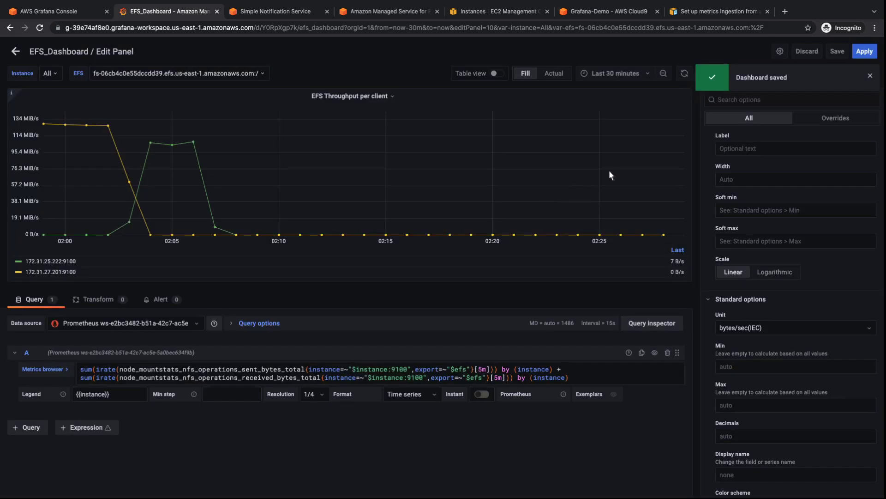
click(864, 52)
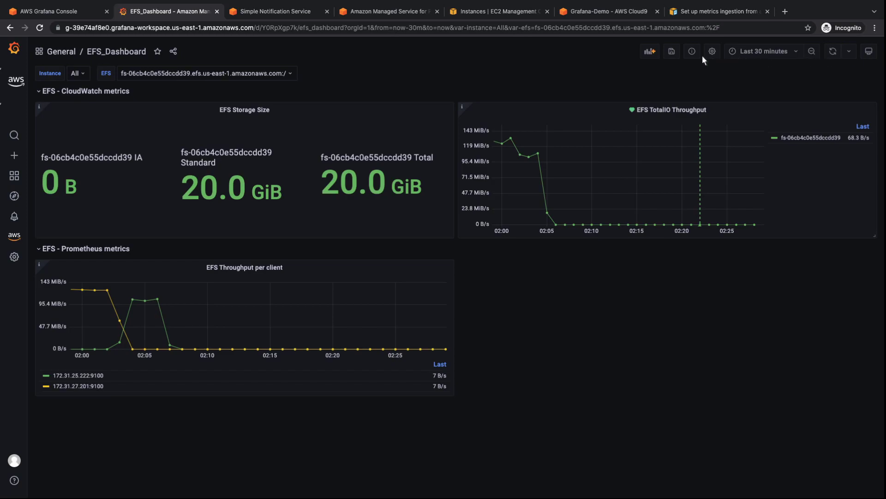
click(651, 53)
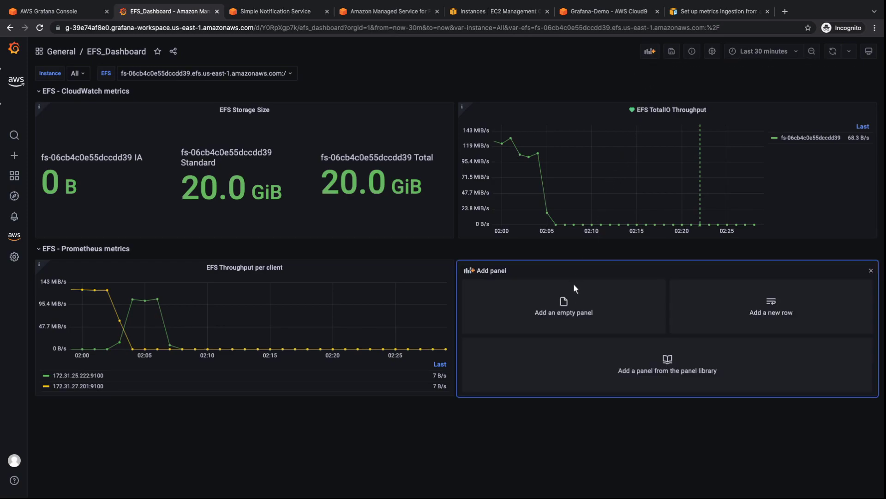
Create a Prometheus panel with the write_bytes irate query, legend {{export}}-write, resolution 1/4.
click(562, 315)
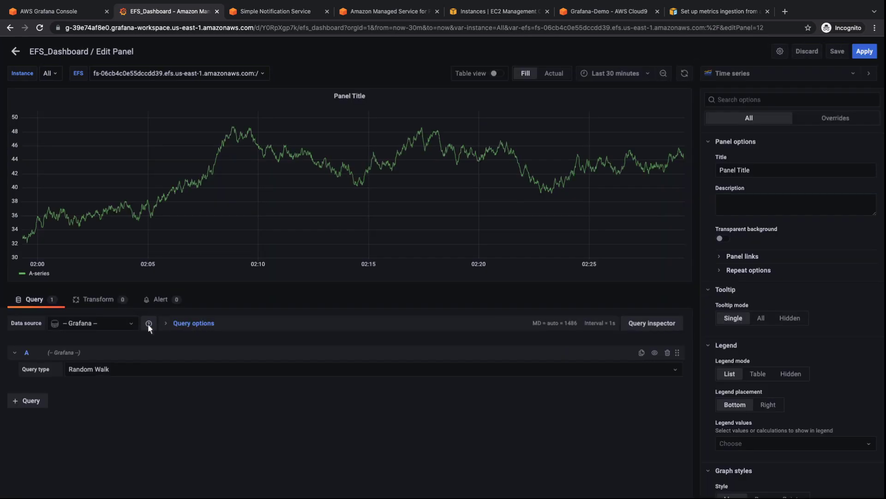
click(132, 324)
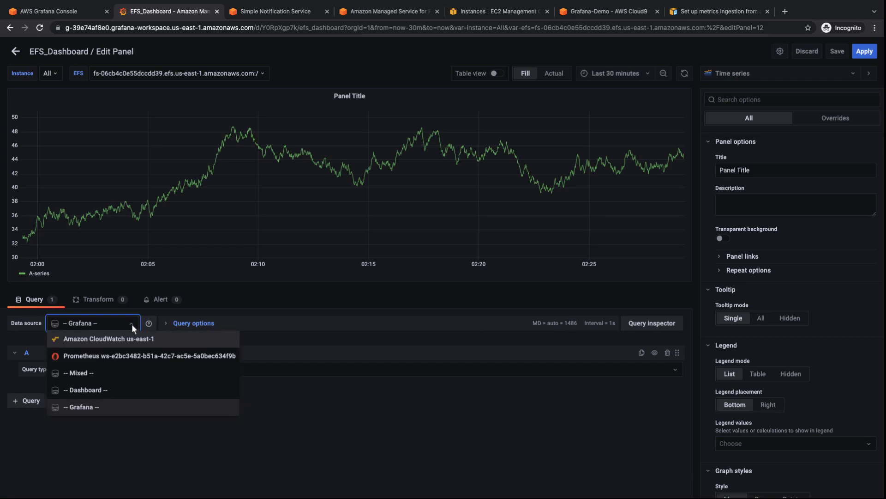
click(137, 361)
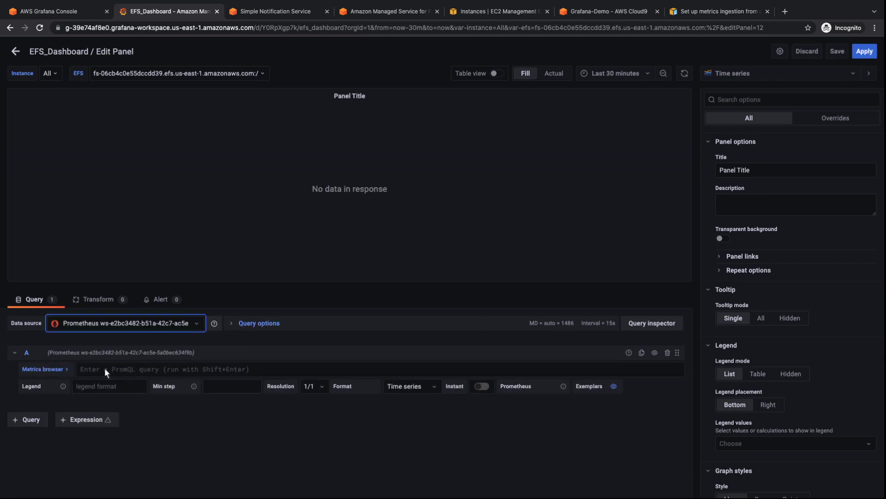
click(80, 372)
text(sum (irate (node_mountstats...)
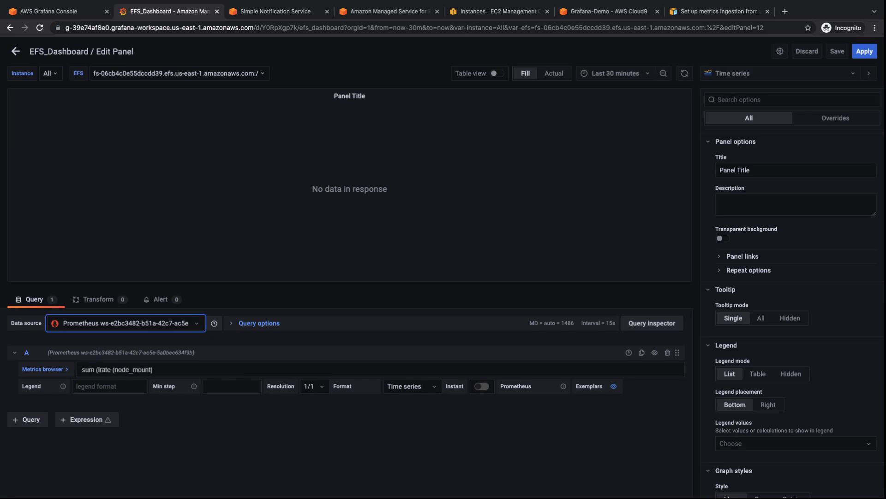
click(80, 382)
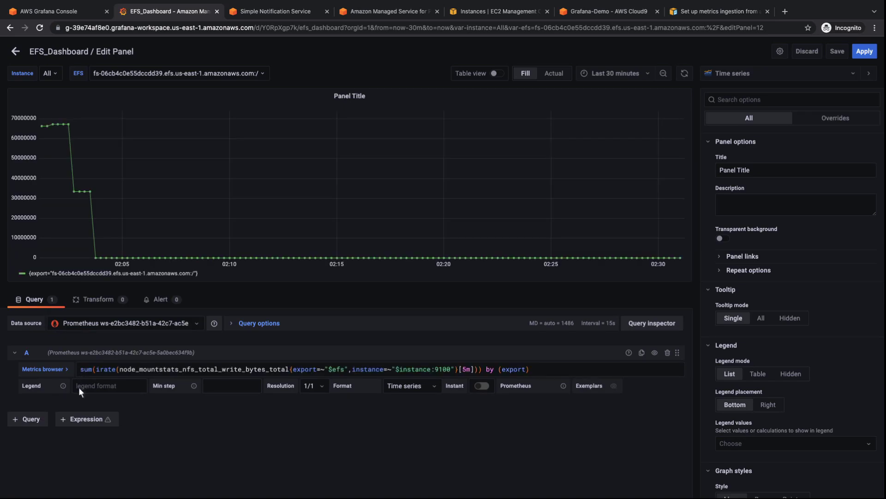
click(78, 386)
text({{export}}-write)
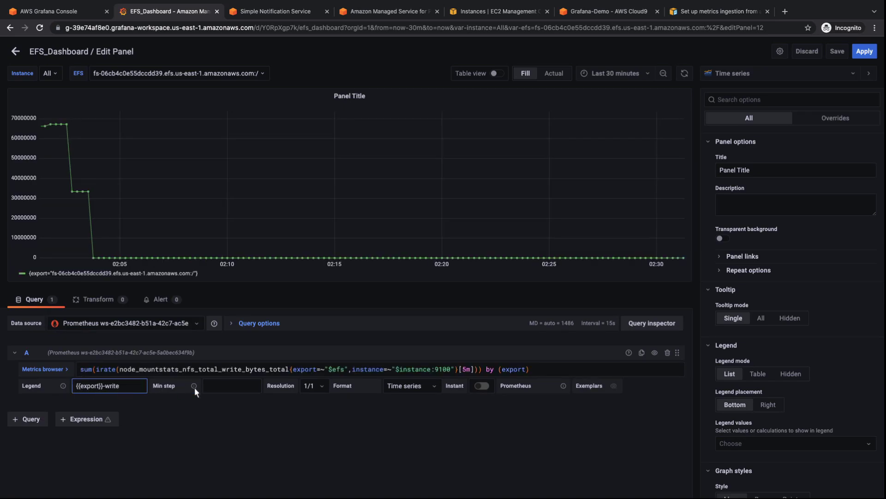
click(322, 388)
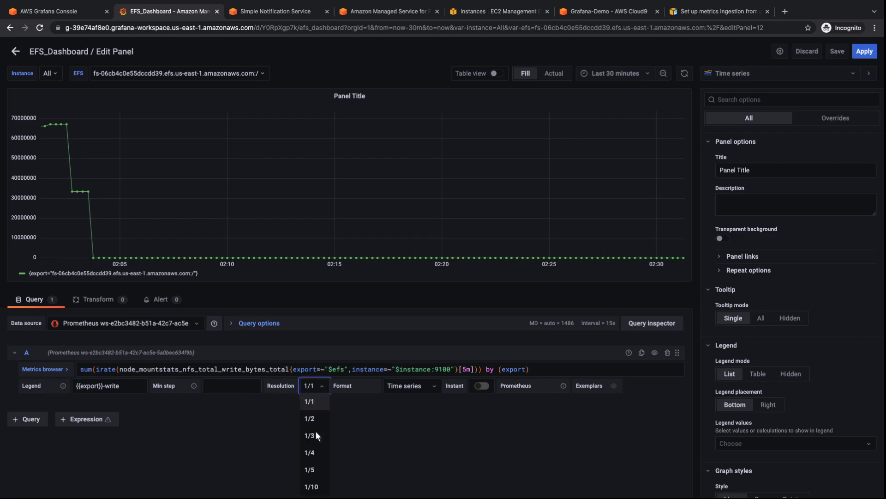
click(311, 457)
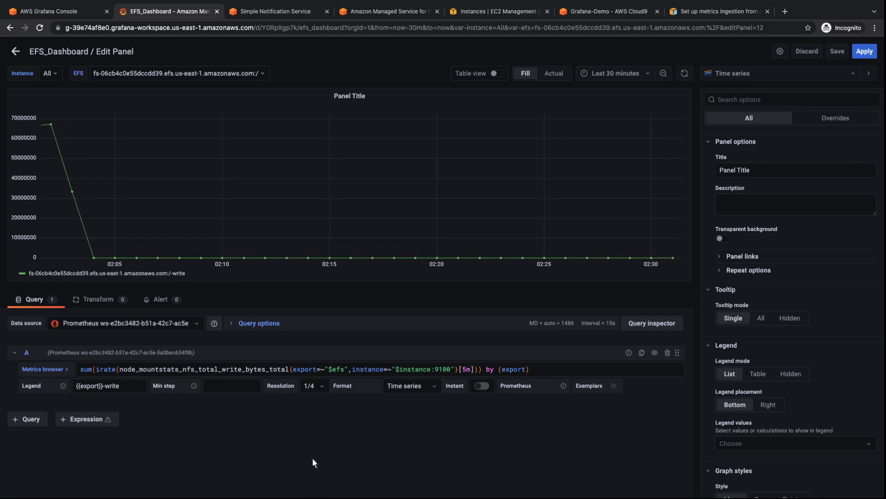
Duplicate the query as query B, changing metric and legend from write to read.
click(641, 353)
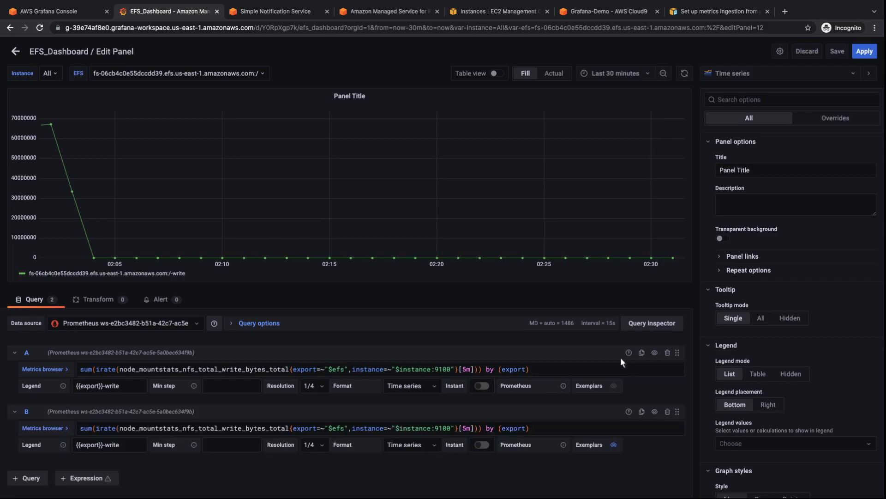
drag(220, 428, 240, 428)
text(read)
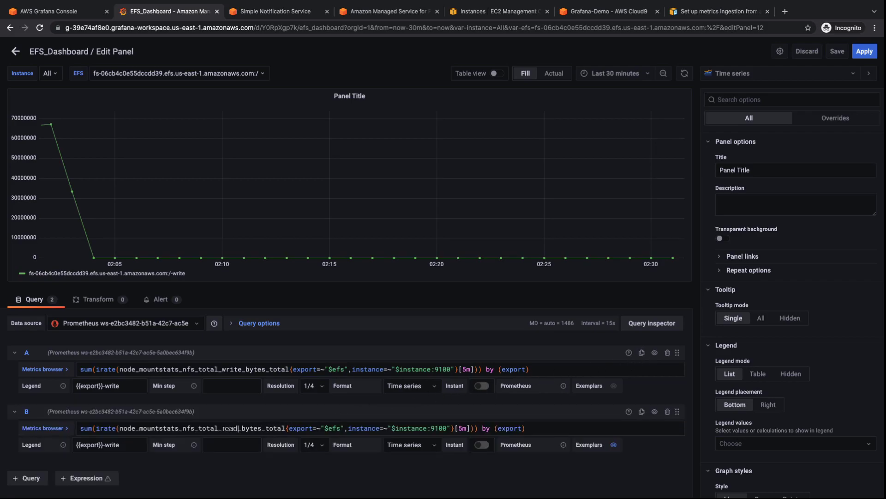
double_click(111, 444)
text(read)
click(222, 430)
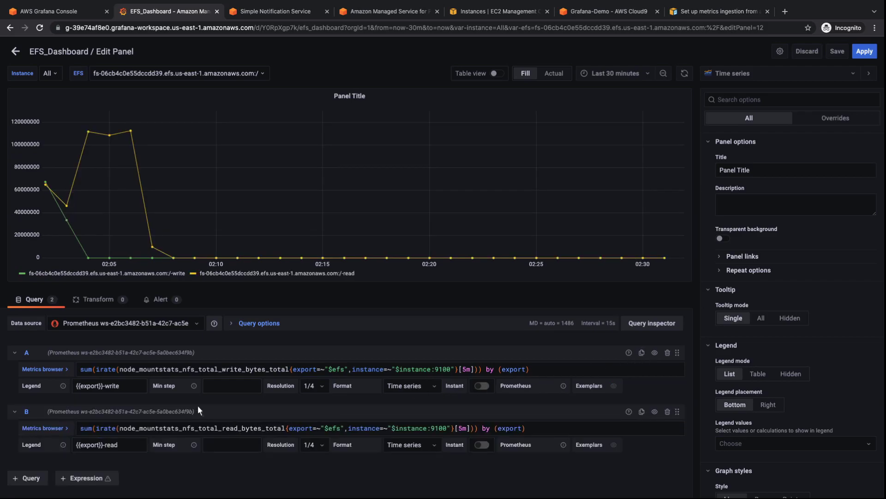
Add an 'Add field from calculation' transform producing a Total series from read and write.
click(95, 301)
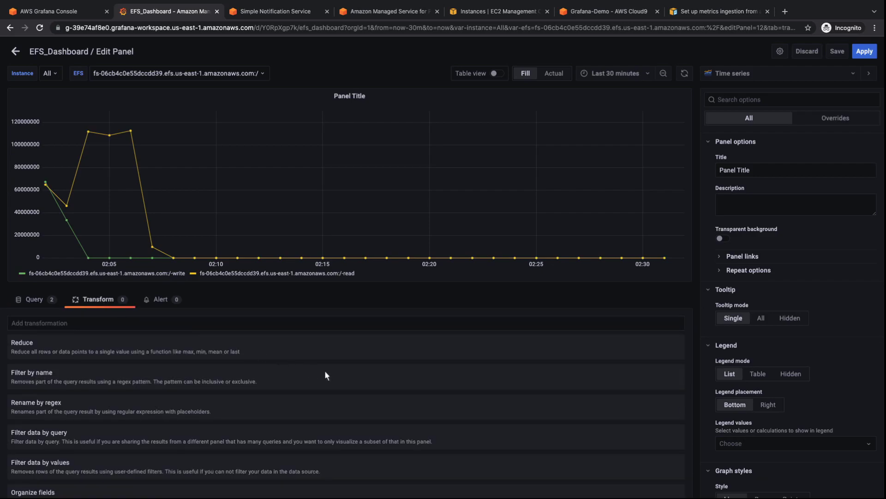
scroll(679, 462, down, 6)
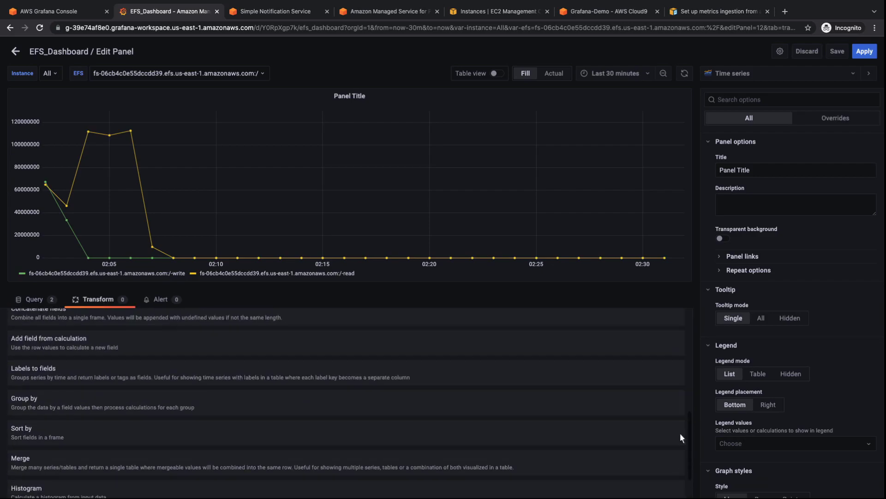
click(666, 347)
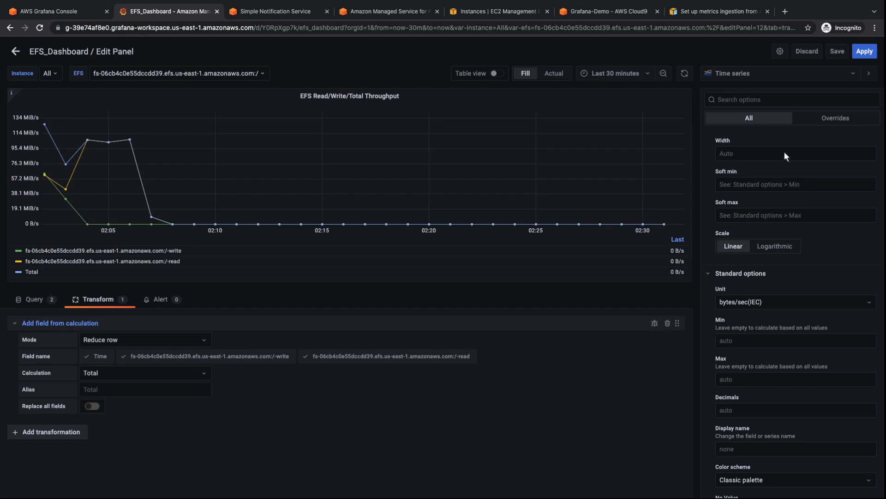
Save the dashboard and apply the EFS Read/Write/Total Throughput panel.
click(841, 55)
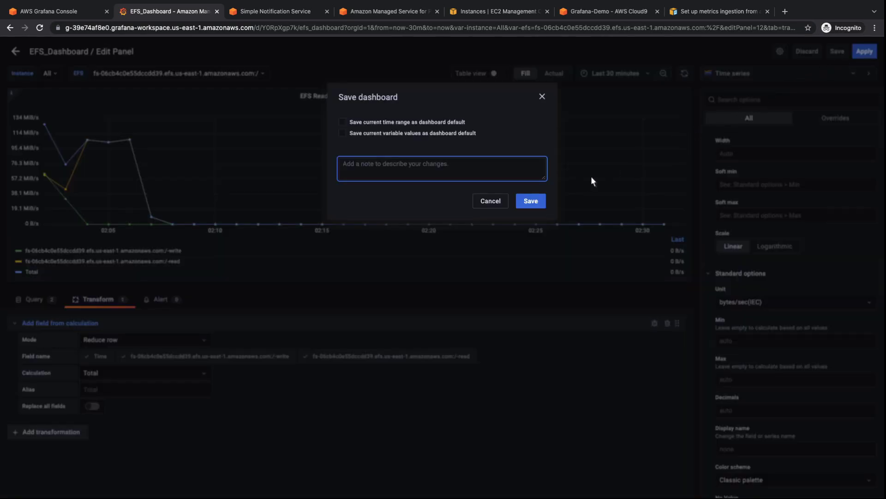
click(531, 204)
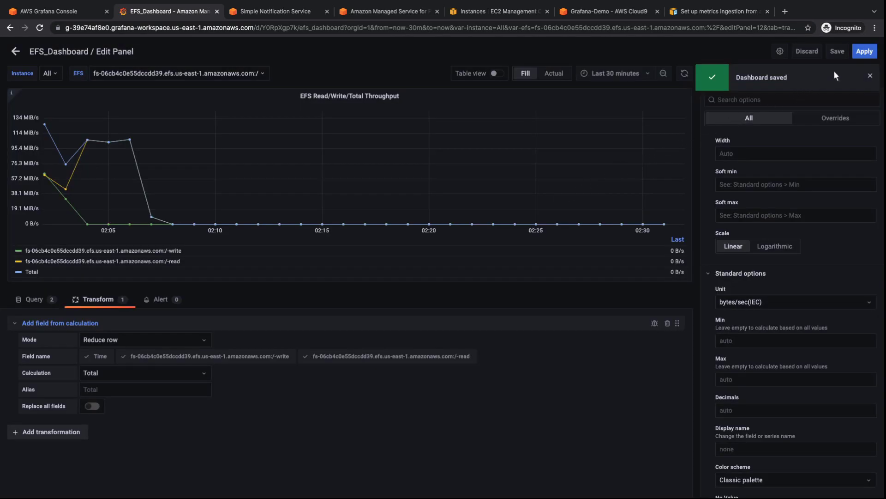
click(865, 51)
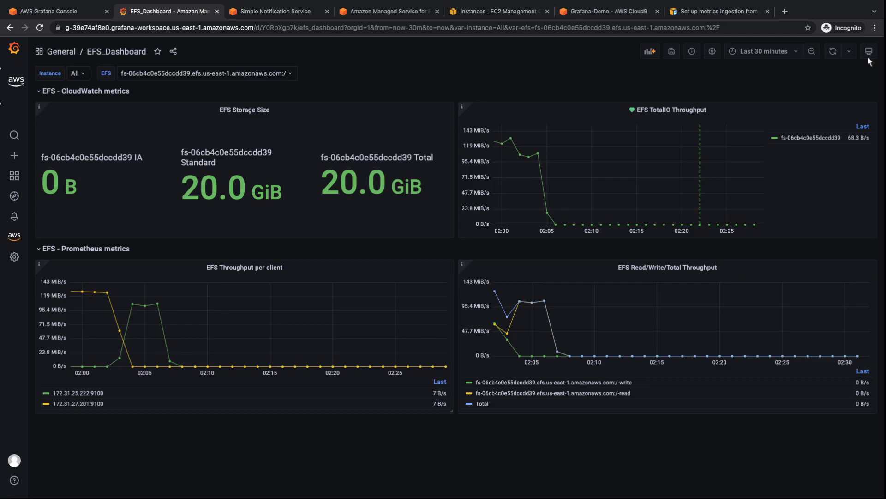
Run a 20G file cp on one client and a 16M×12800 dd write test on the other.
click(602, 17)
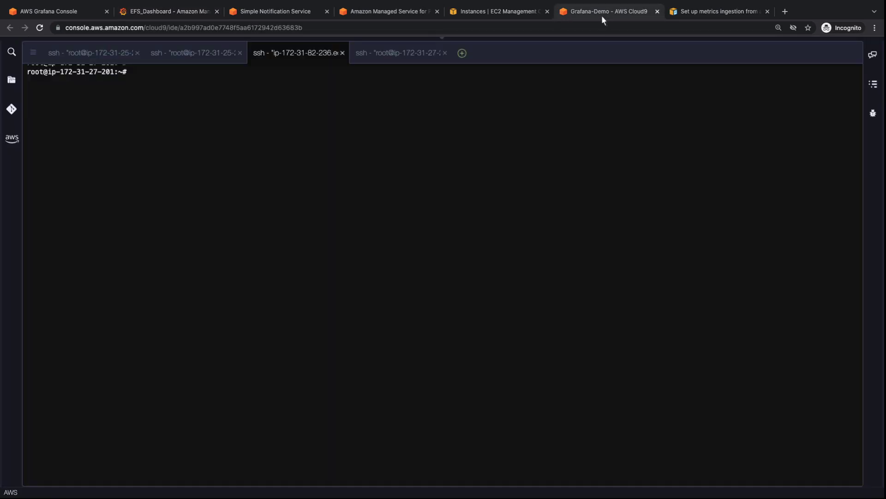
text(cp /Grafana_Demo_EFS_1/20G-dd-20211120064756.879 /Grafana_Demo_EFS_1/20G-file)
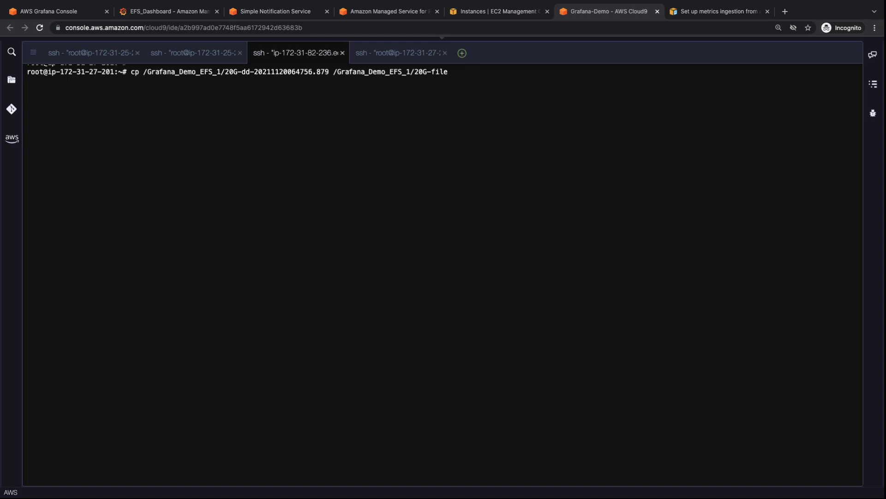
click(176, 57)
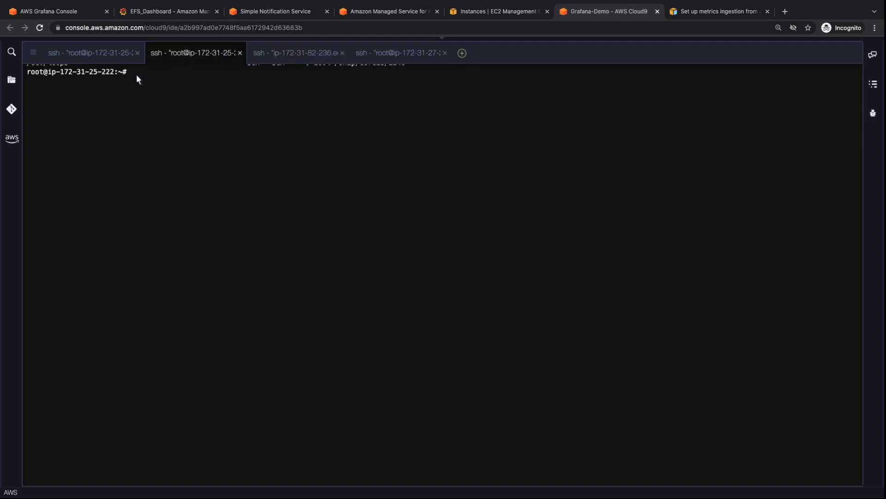
text(dd if=/dev/zero of=/Grafana_Demo_EFS_1/20G-test bs=16M count=12800 status=progress oflag=sync &)
key(Return)
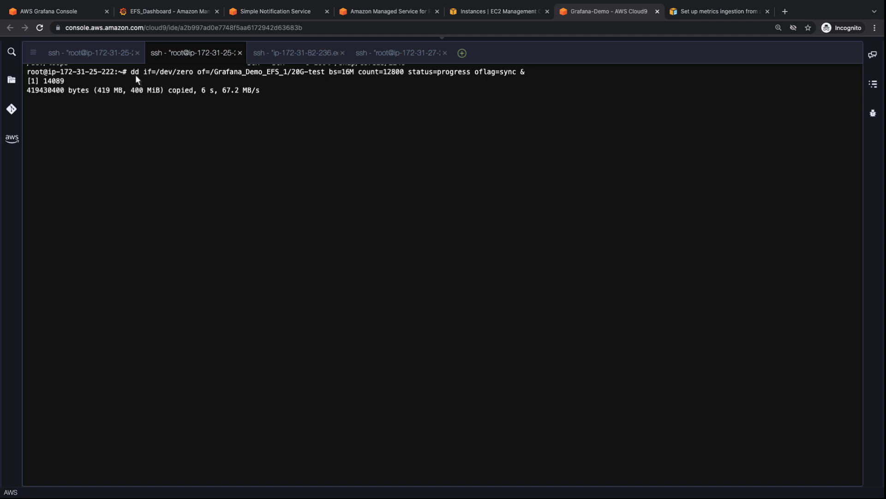
click(170, 13)
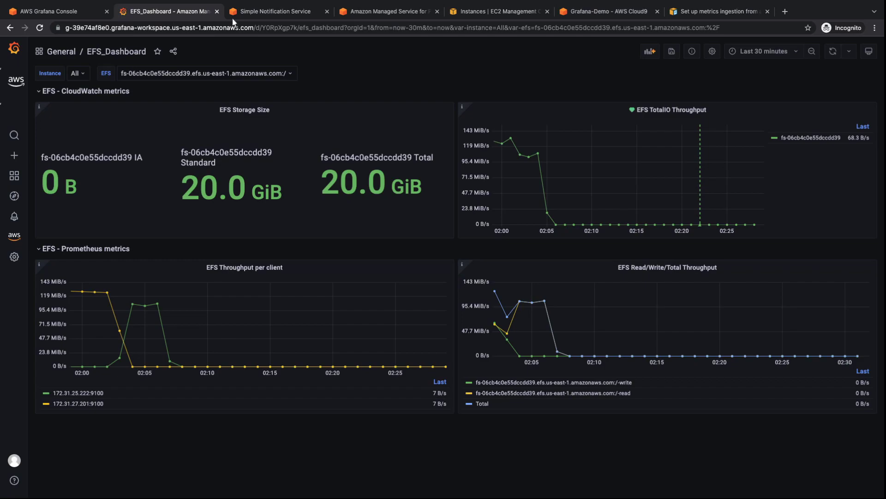
Set dashboard auto-refresh to 10s and watch throughput reach about 126 MiB/s total.
click(849, 52)
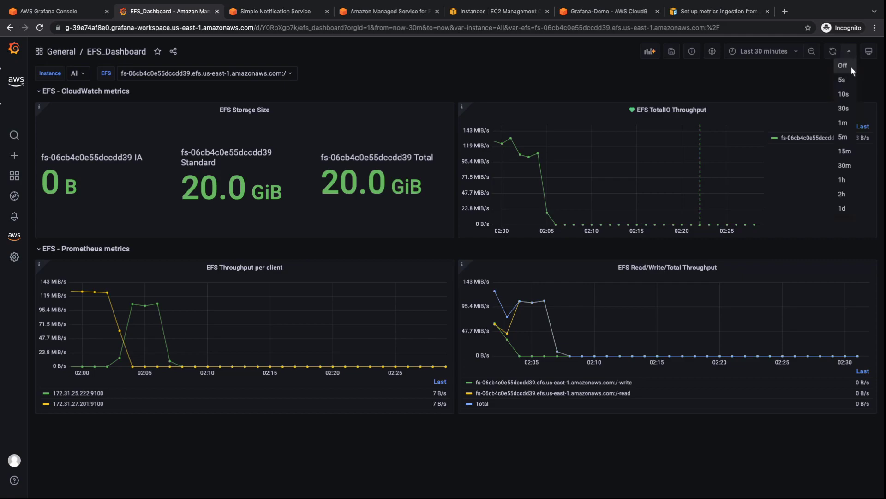
click(843, 95)
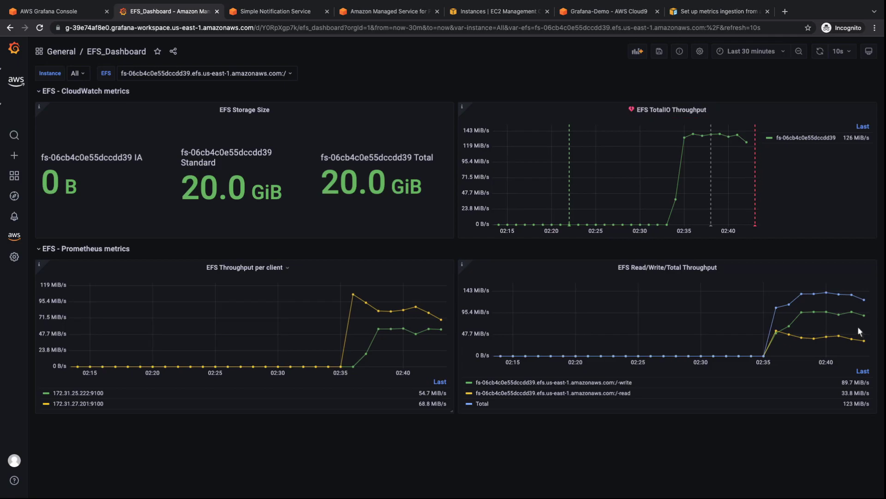
mouse_move(848, 302)
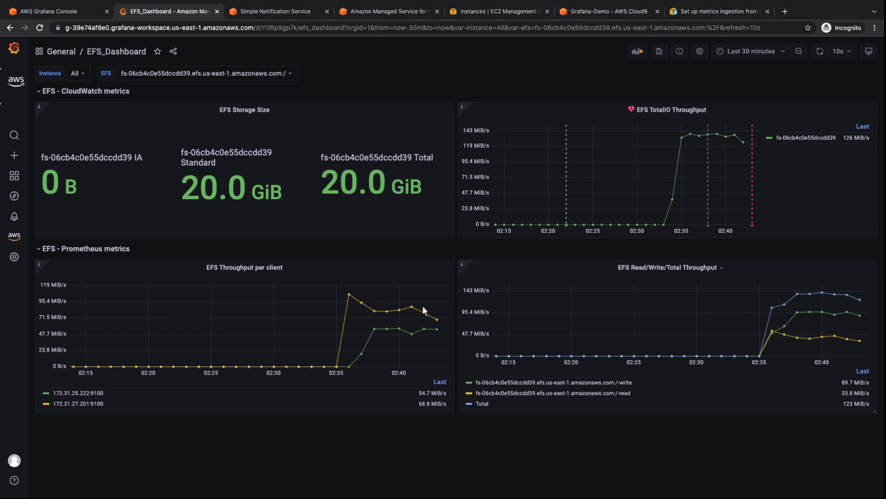
mouse_move(411, 309)
Filter the Instance variable to 172.31.25.222, restore All, then open the Share dialog.
click(78, 73)
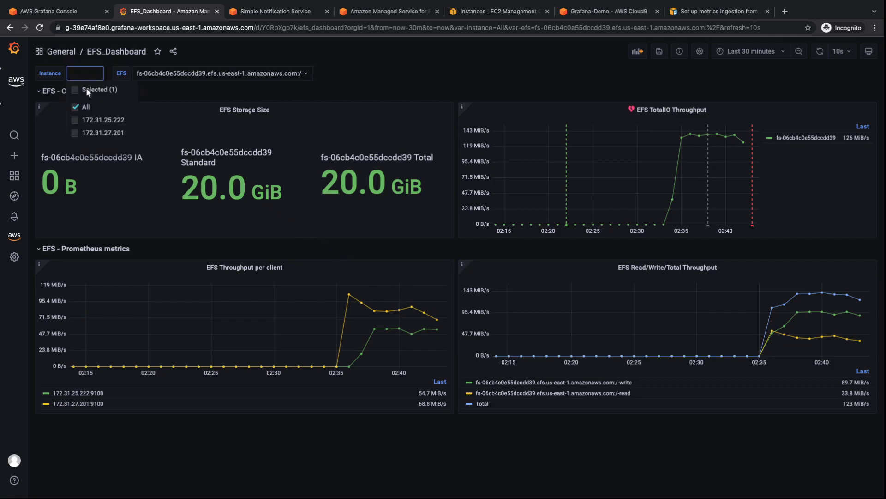
click(94, 121)
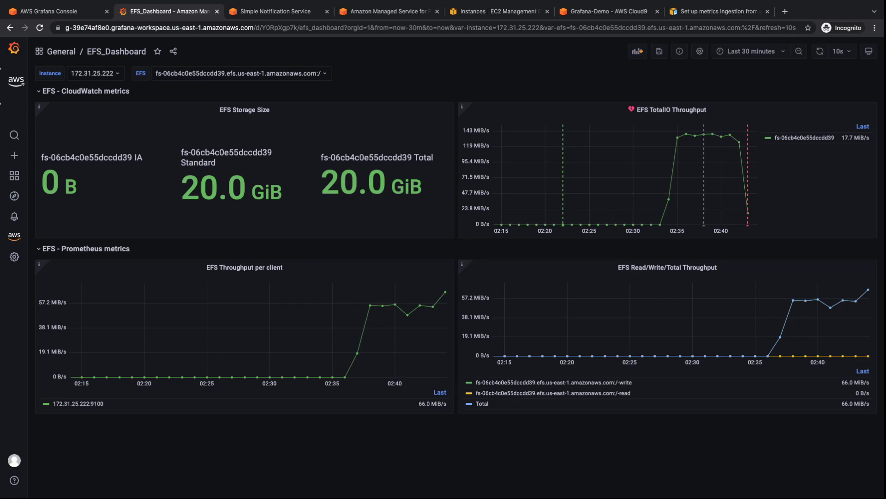
click(118, 74)
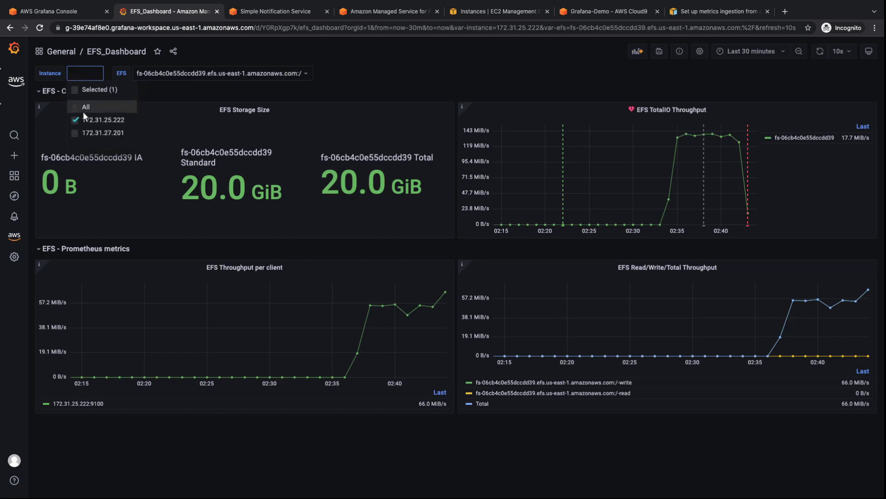
click(85, 108)
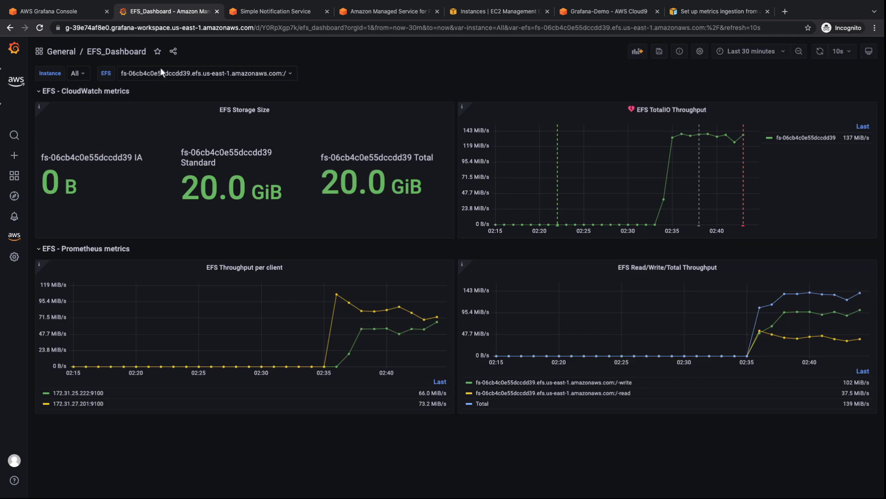
click(174, 51)
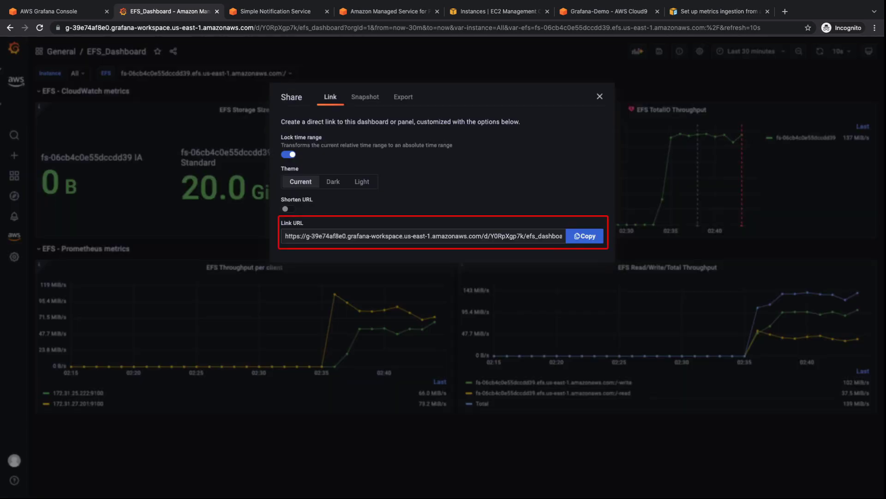
Turn on 'Export for sharing externally' in the Export tab and close the Share dialog.
click(401, 104)
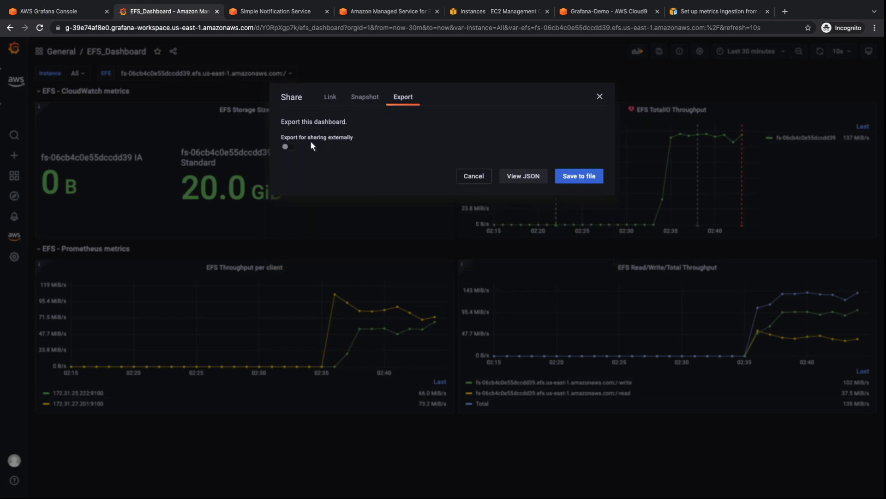
click(288, 147)
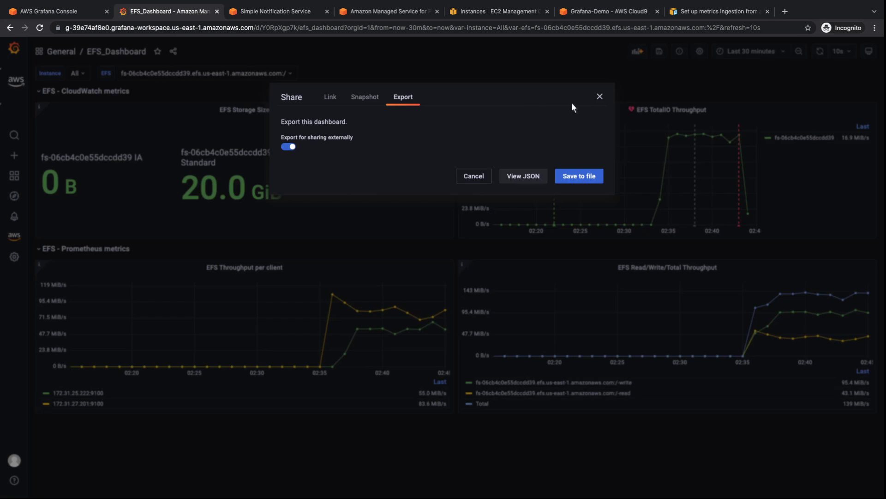
click(600, 96)
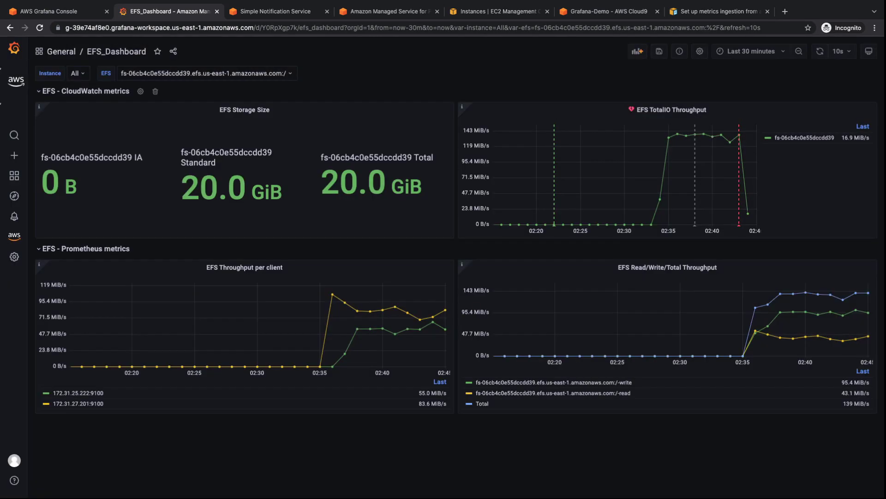